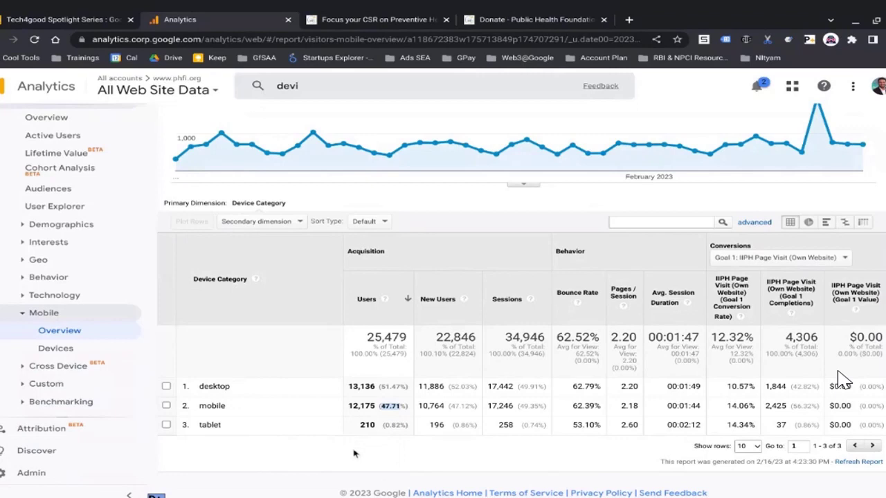
Step: Examine the mobile row's share of users, goal conversion rate and goal completions in the device category table
{"action": "left_click", "coordinate": [382, 400]}
{"action": "triple_click", "coordinate": [383, 402]}
{"action": "left_click", "coordinate": [382, 402]}
{"action": "double_click", "coordinate": [741, 407]}
{"action": "left_click", "coordinate": [739, 407]}
{"action": "triple_click", "coordinate": [803, 408]}
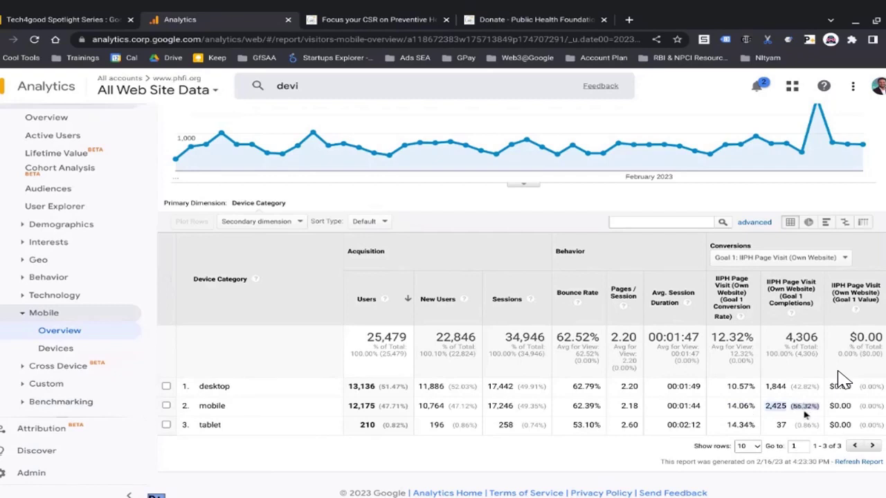
{"action": "left_click", "coordinate": [838, 372]}
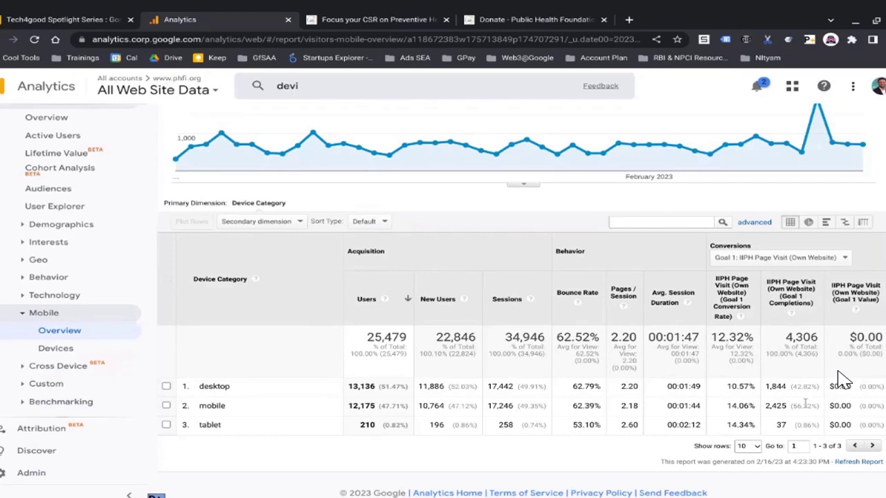
{"action": "scroll", "coordinate": [839, 379], "scroll_direction": "up", "scroll_amount": 1}
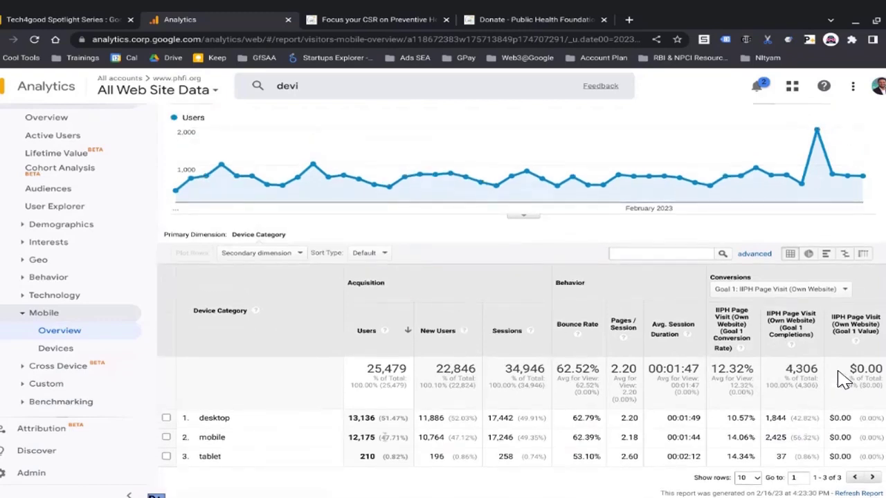
{"action": "triple_click", "coordinate": [384, 437]}
{"action": "double_click", "coordinate": [803, 438]}
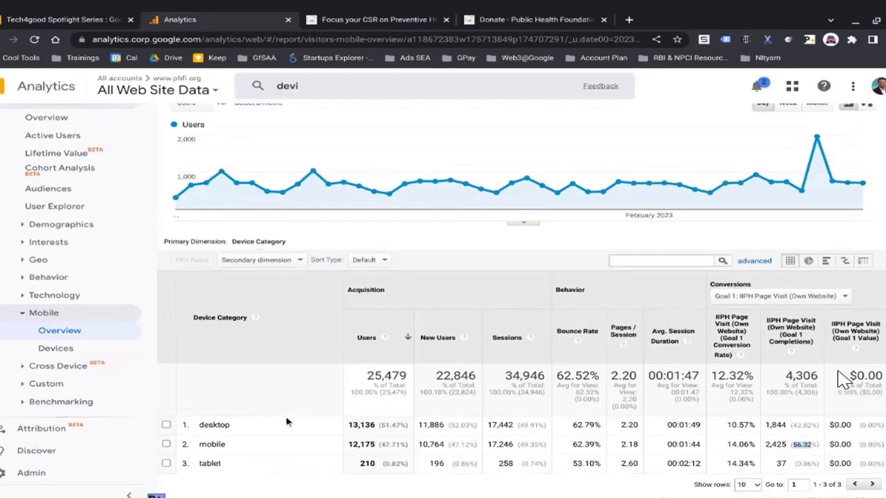
{"action": "scroll", "coordinate": [286, 421], "scroll_direction": "up", "scroll_amount": 2}
{"action": "scroll", "coordinate": [83, 363], "scroll_direction": "down", "scroll_amount": 2}
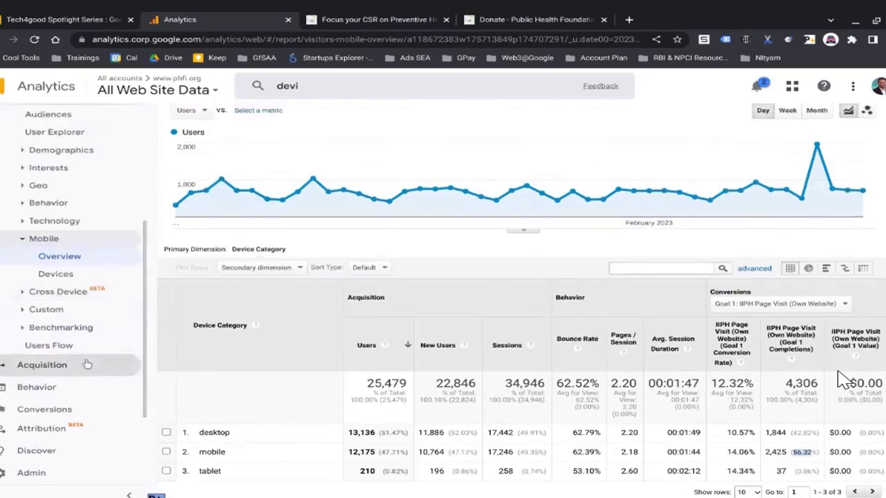
Step: Open the audience Demographics overview report and inspect the user shares in its age and gender charts
{"action": "scroll", "coordinate": [79, 332], "scroll_direction": "up", "scroll_amount": 3}
{"action": "left_click", "coordinate": [66, 259]}
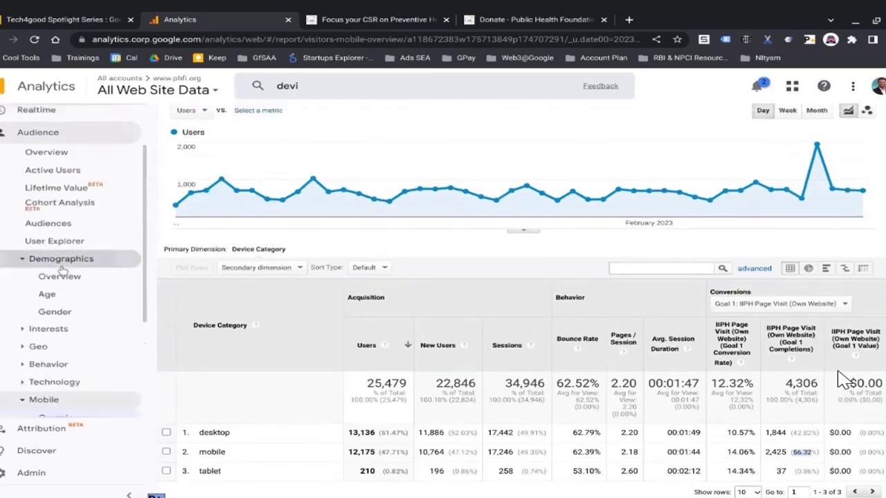
{"action": "left_click", "coordinate": [61, 276]}
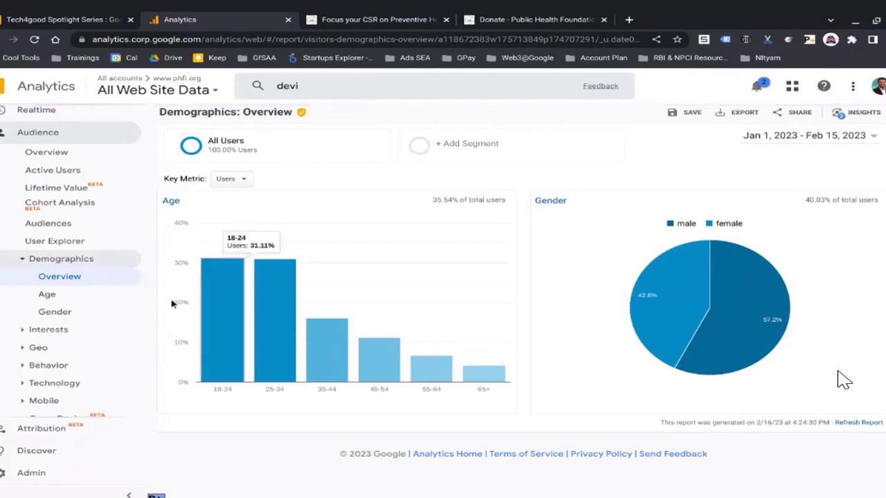
{"action": "mouse_move", "coordinate": [219, 351]}
{"action": "mouse_move", "coordinate": [282, 377]}
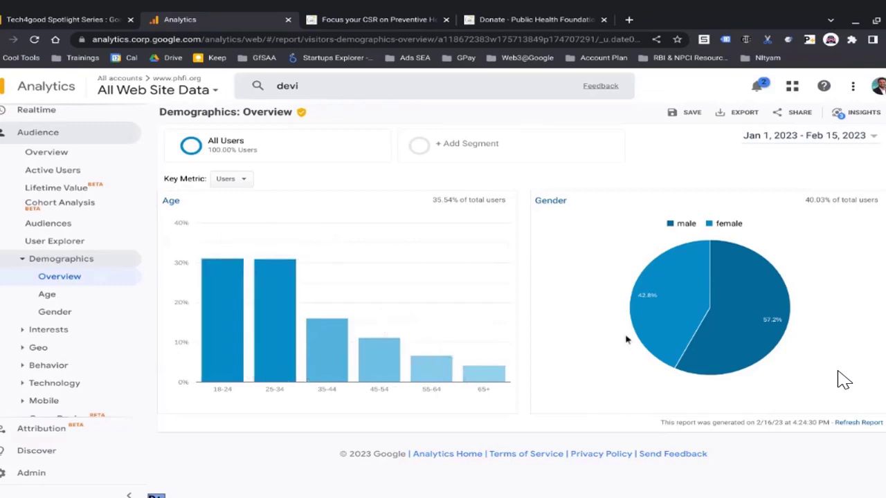
{"action": "mouse_move", "coordinate": [652, 327]}
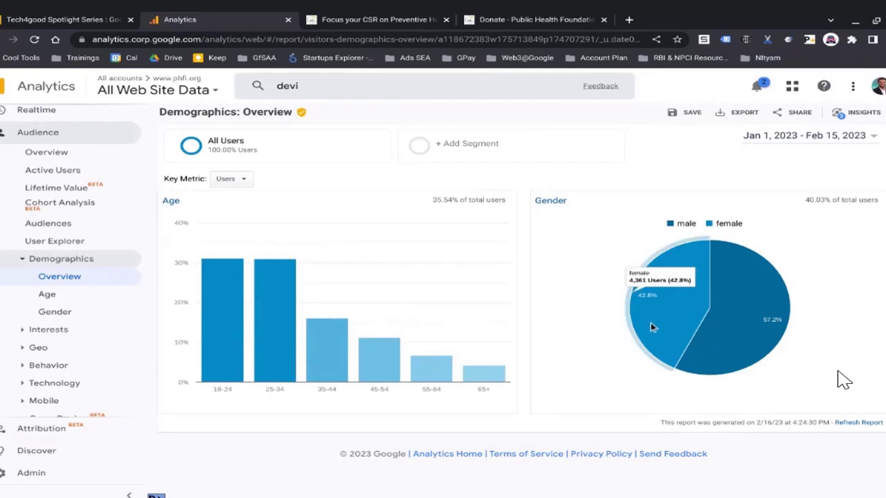
Step: Start a new segment for the demographics report and set its advanced condition filter to include Users
{"action": "left_click", "coordinate": [480, 151]}
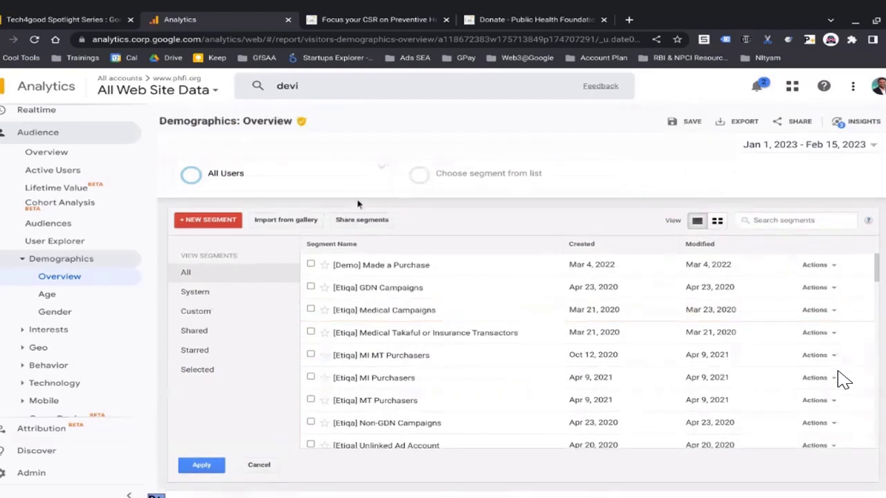
{"action": "left_click", "coordinate": [235, 225]}
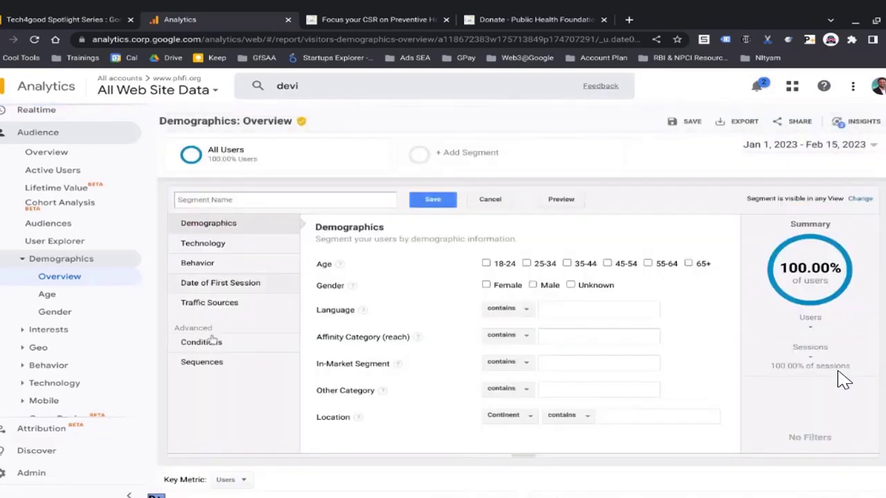
{"action": "left_click", "coordinate": [226, 346]}
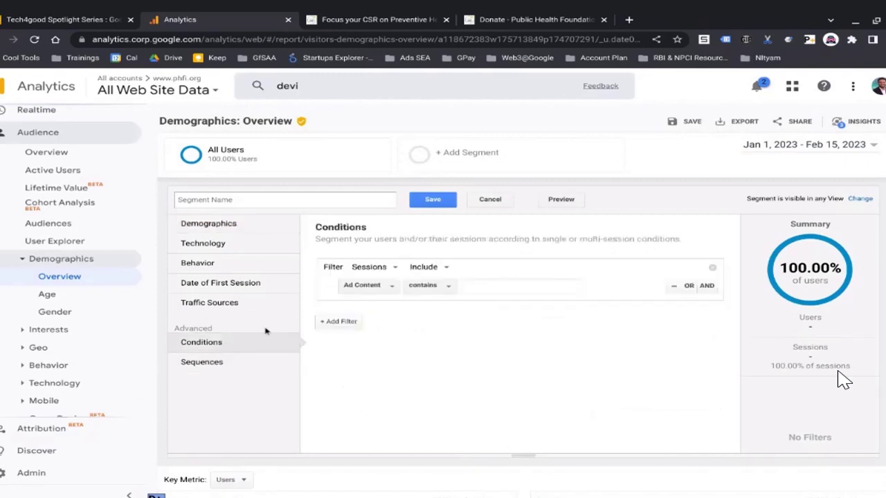
{"action": "left_click", "coordinate": [392, 272]}
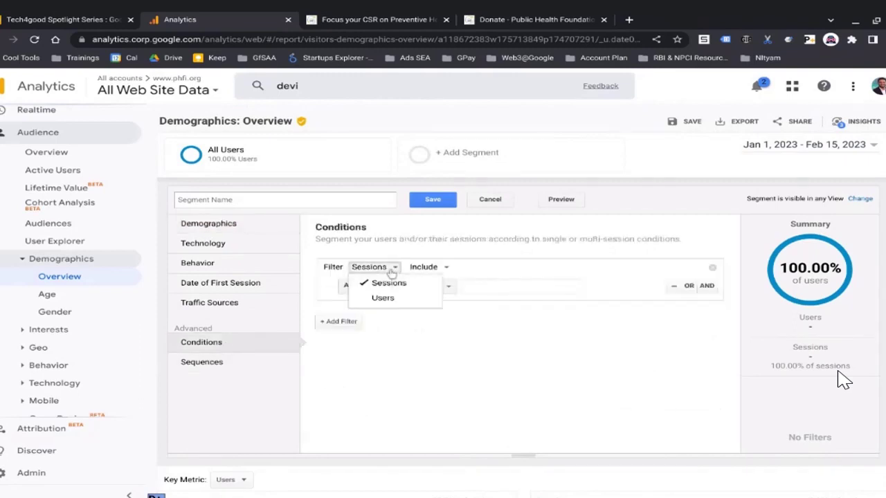
{"action": "left_click", "coordinate": [387, 298]}
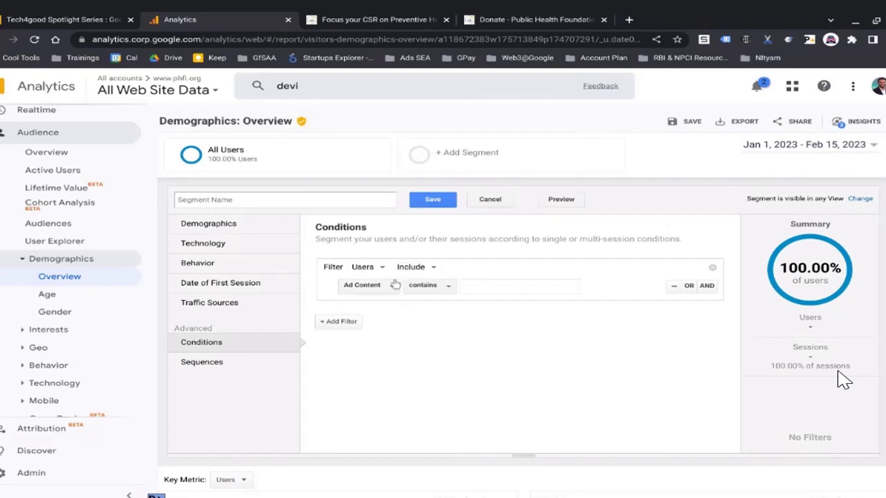
Step: Find the donation goals and choose Online Donation Page - Step 1 (Goal 3 Starts) as the condition's metric
{"action": "left_click", "coordinate": [393, 285]}
{"action": "type", "text": "goa"}
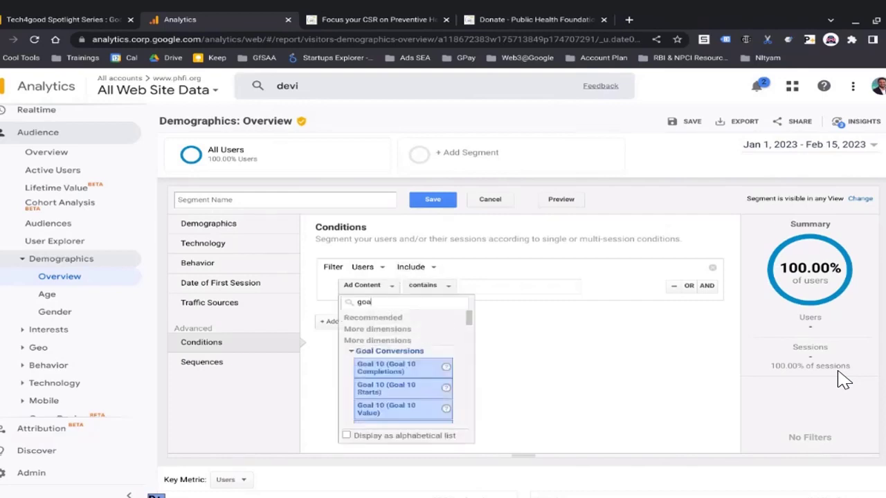
{"action": "key", "text": "BackSpace"}
{"action": "key", "text": "BackSpace"}
{"action": "key", "text": "BackSpace"}
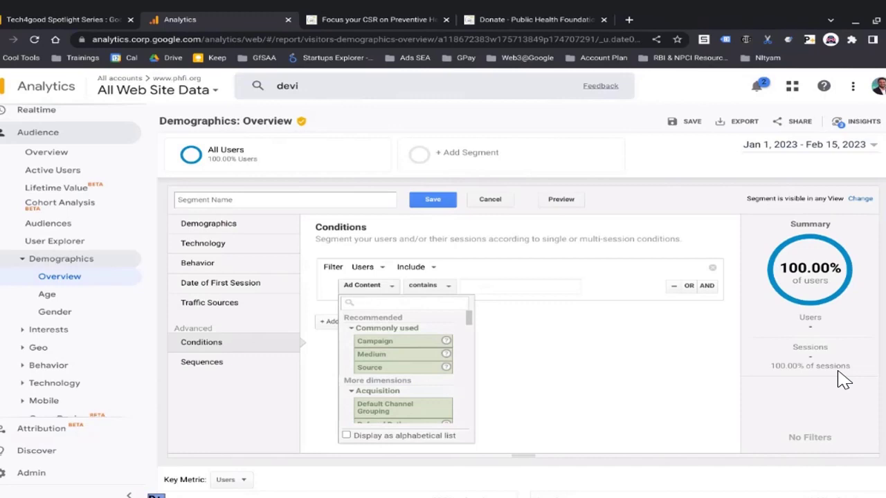
{"action": "type", "text": "donation"}
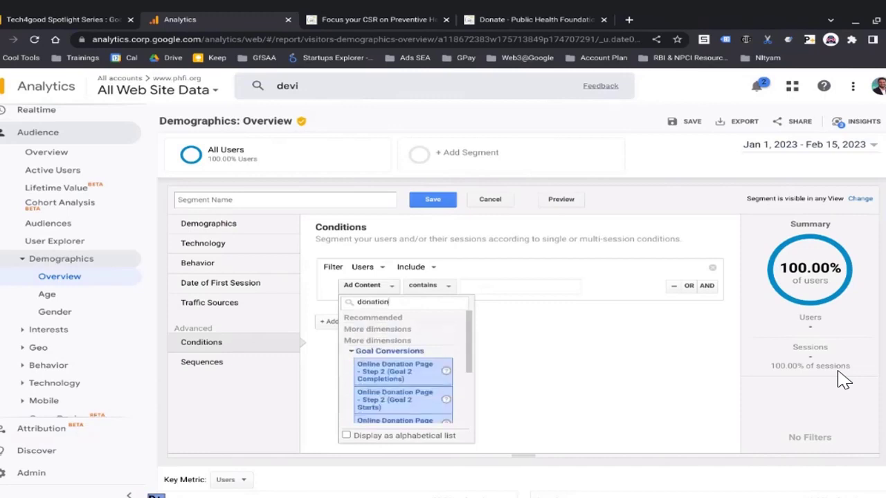
{"action": "scroll", "coordinate": [394, 360], "scroll_direction": "down", "scroll_amount": 3}
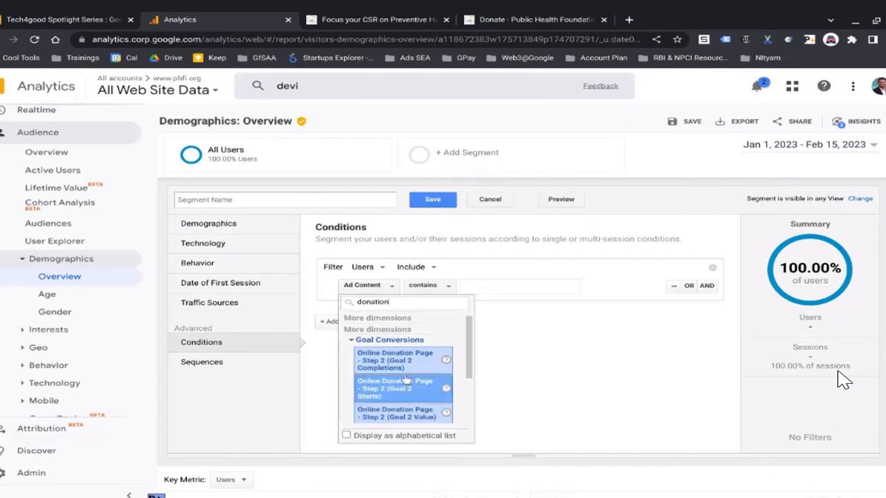
{"action": "scroll", "coordinate": [407, 383], "scroll_direction": "down", "scroll_amount": 1}
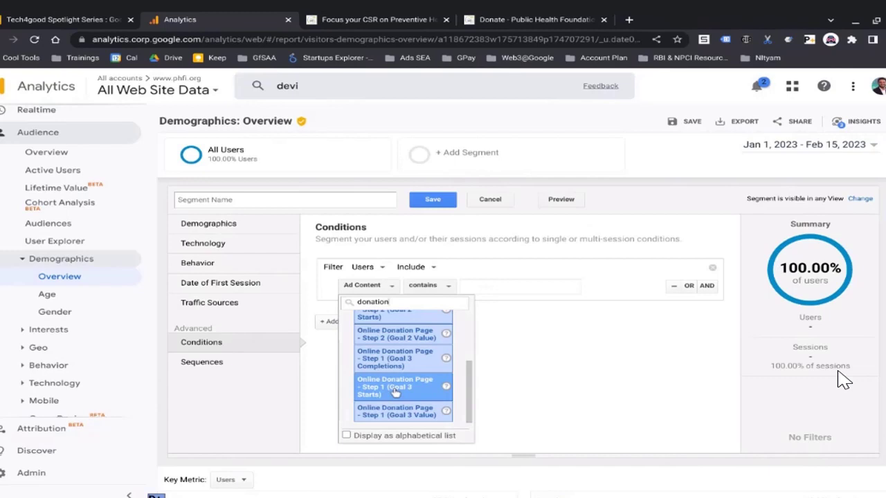
{"action": "scroll", "coordinate": [391, 394], "scroll_direction": "down", "scroll_amount": 1}
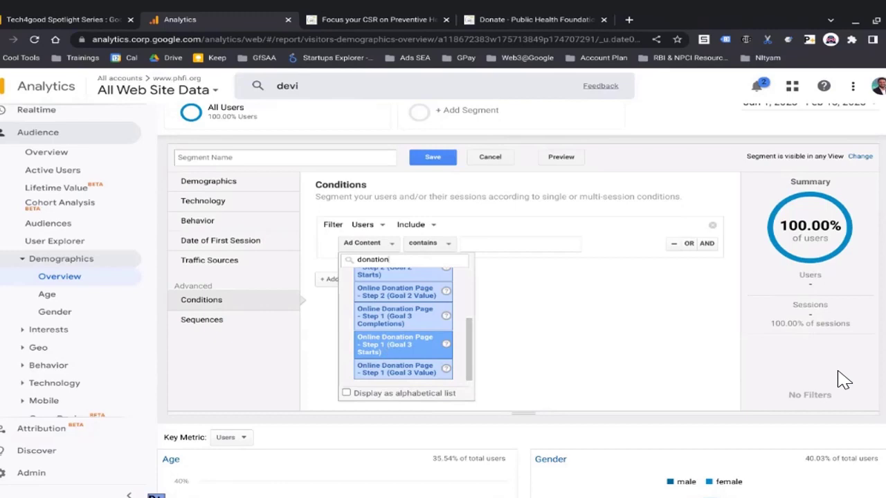
{"action": "scroll", "coordinate": [391, 337], "scroll_direction": "up", "scroll_amount": 5}
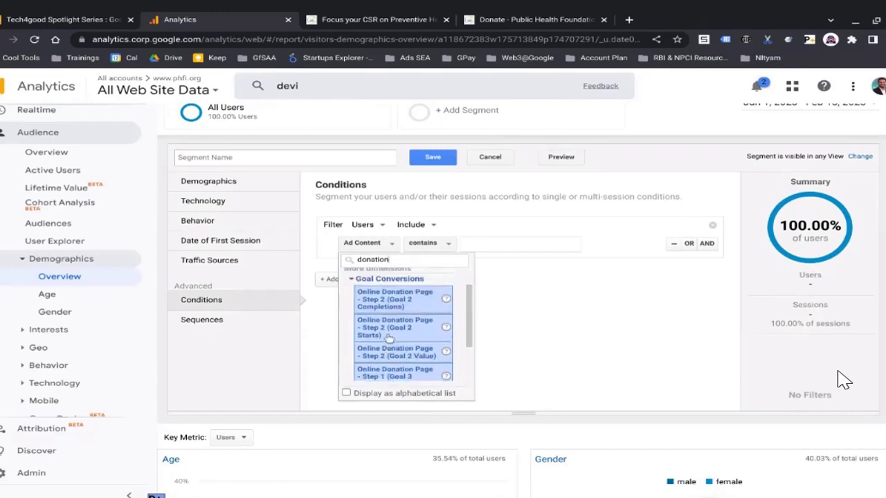
{"action": "scroll", "coordinate": [389, 338], "scroll_direction": "down", "scroll_amount": 3}
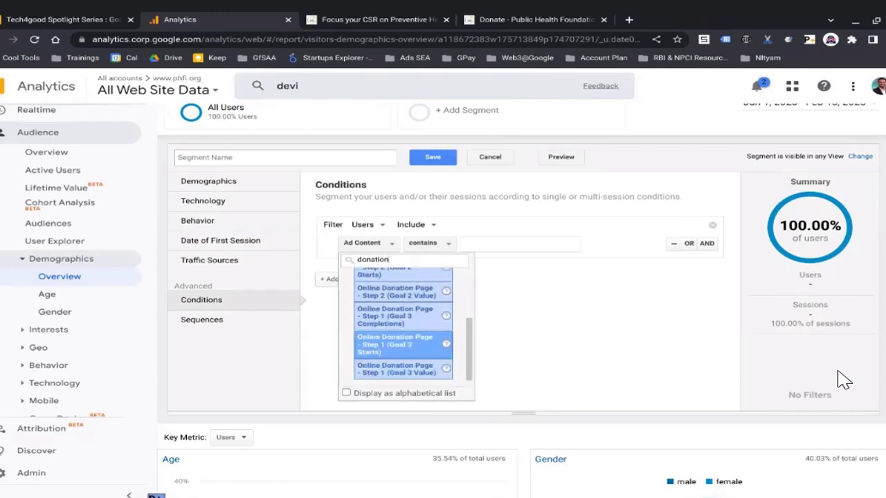
{"action": "left_click", "coordinate": [398, 346]}
Step: Require the donation page starts per user to be greater than 0
{"action": "left_click", "coordinate": [506, 247]}
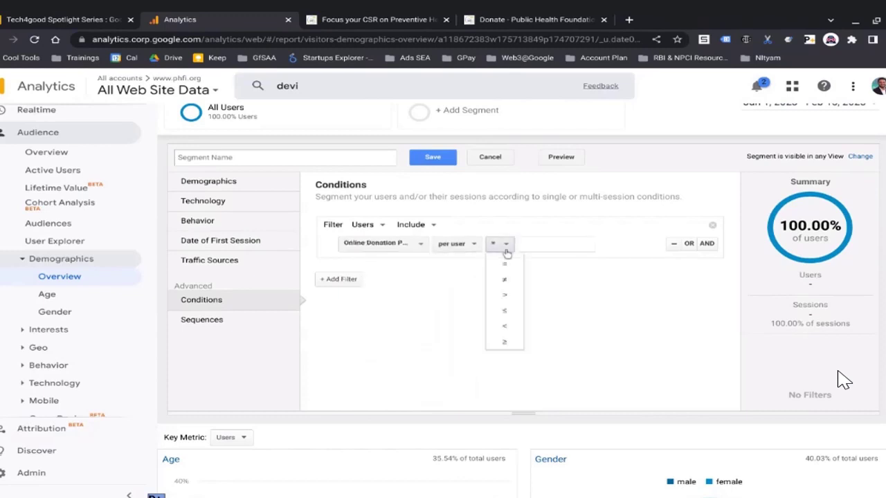
{"action": "left_click", "coordinate": [505, 295]}
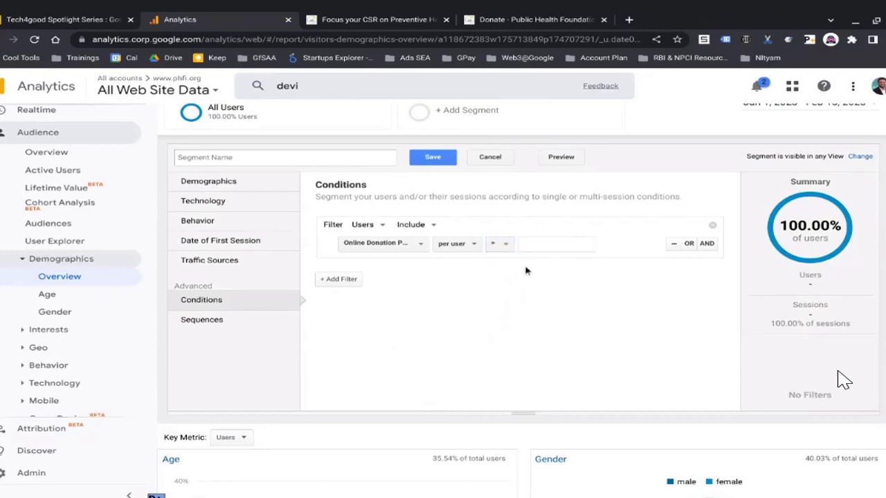
{"action": "left_click", "coordinate": [528, 248]}
{"action": "type", "text": "0"}
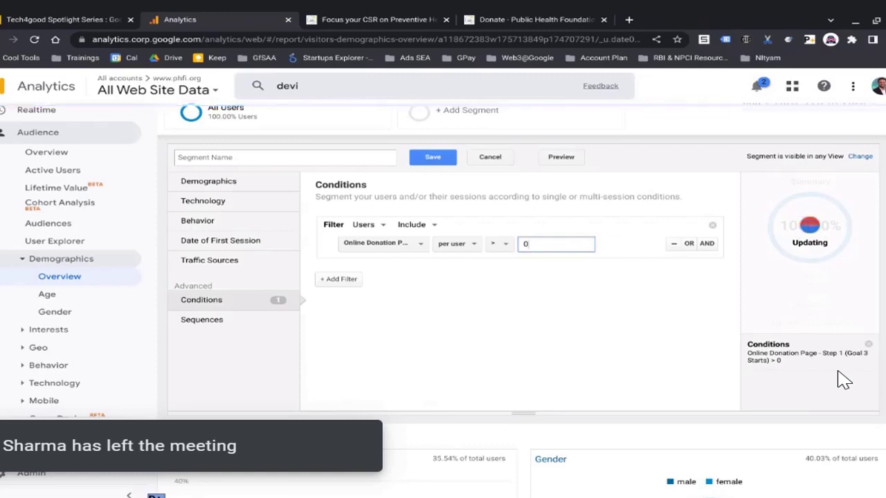
Step: Name the segment Goal Completion Donation and save it to the demographics report
{"action": "left_click", "coordinate": [305, 163]}
{"action": "type", "text": "Goal Completion Donation"}
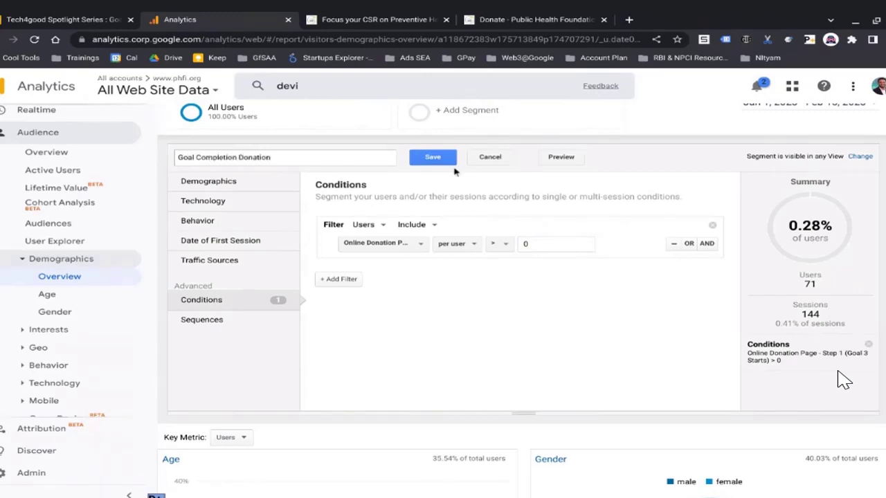
{"action": "left_click", "coordinate": [438, 165]}
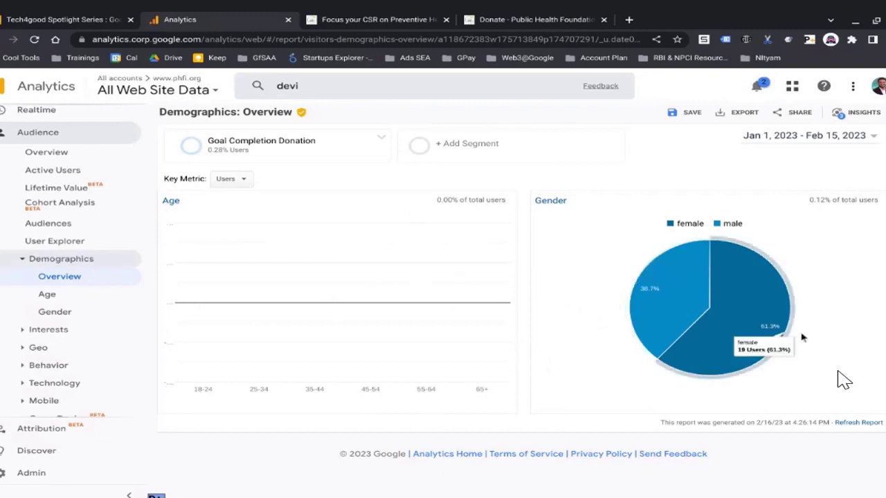
{"action": "mouse_move", "coordinate": [665, 297]}
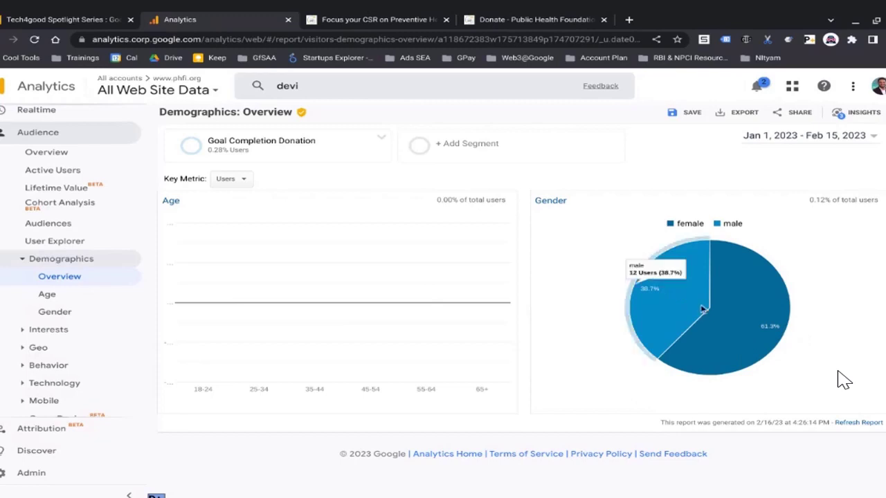
Step: Add the All Users segment to the report alongside Goal Completion Donation and apply it
{"action": "left_click", "coordinate": [429, 147]}
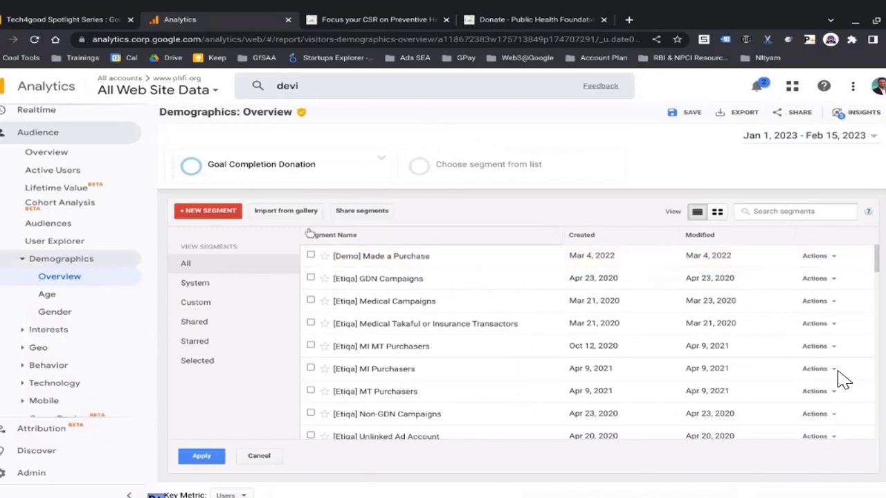
{"action": "left_click", "coordinate": [767, 213]}
{"action": "type", "text": "all"}
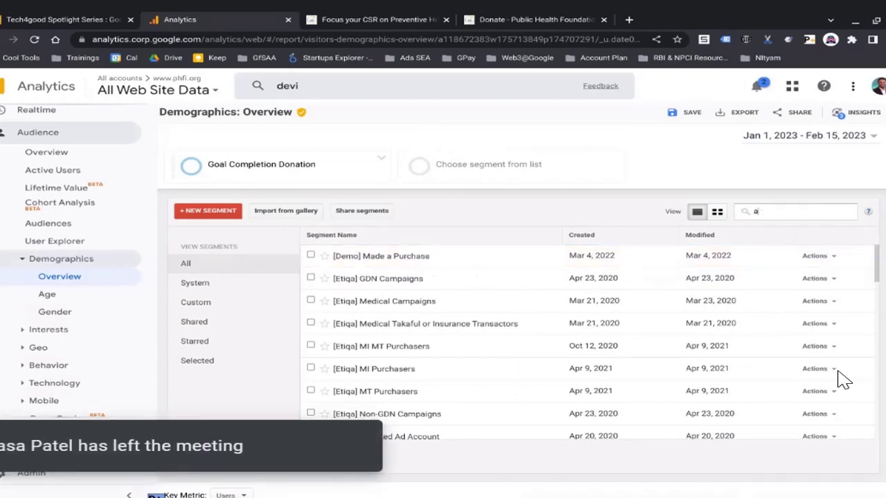
{"action": "left_click", "coordinate": [499, 279]}
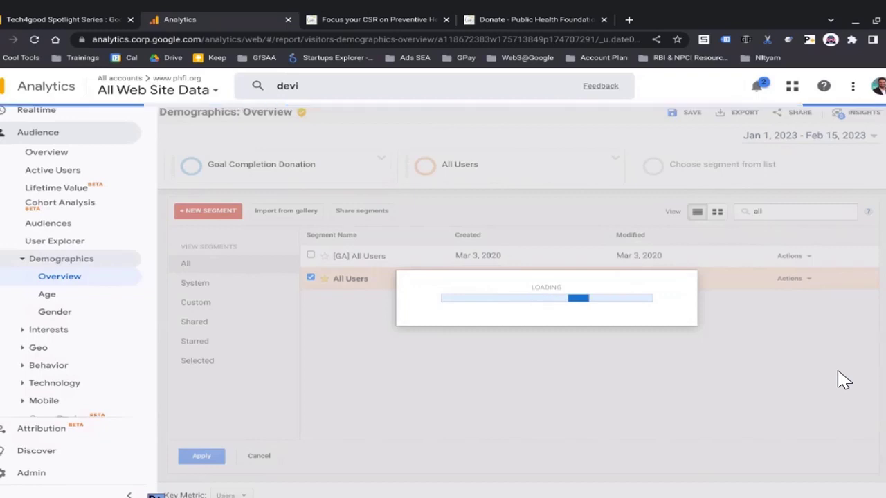
Step: Compare the gender charts of the Goal Completion Donation and All Users segments
{"action": "scroll", "coordinate": [843, 380], "scroll_direction": "down", "scroll_amount": 2}
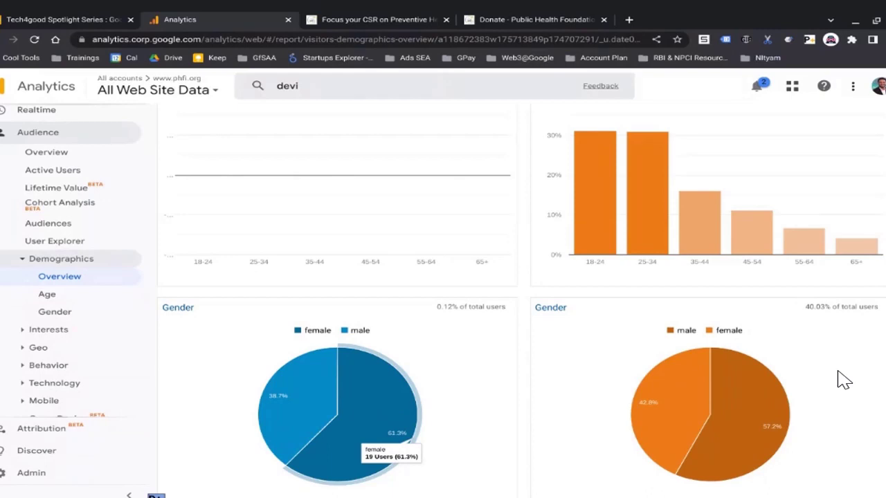
{"action": "scroll", "coordinate": [842, 379], "scroll_direction": "up", "scroll_amount": 2}
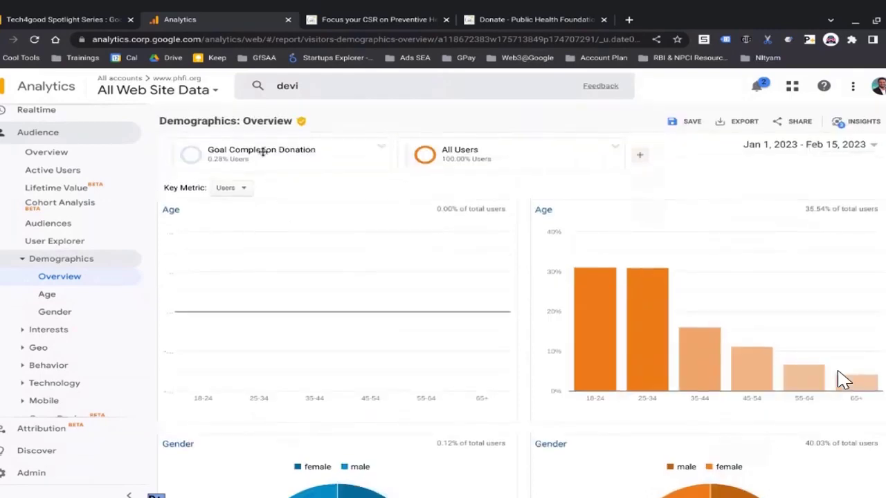
{"action": "scroll", "coordinate": [843, 379], "scroll_direction": "down", "scroll_amount": 2}
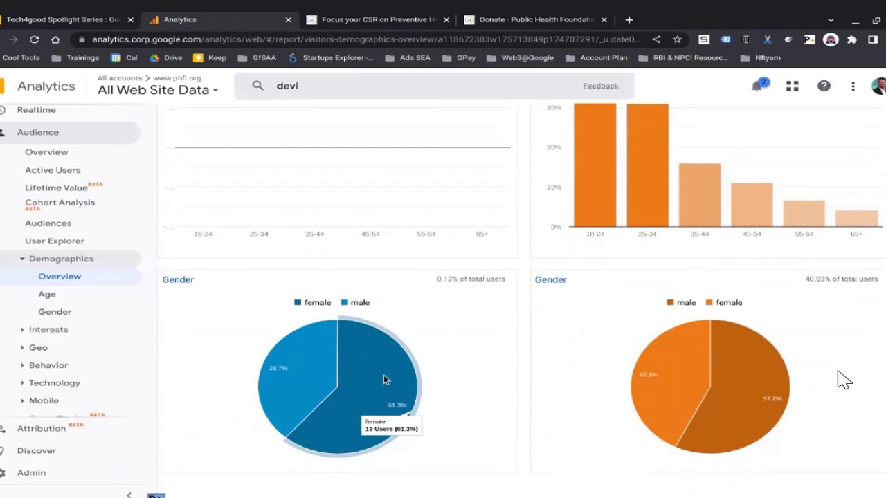
{"action": "mouse_move", "coordinate": [725, 367]}
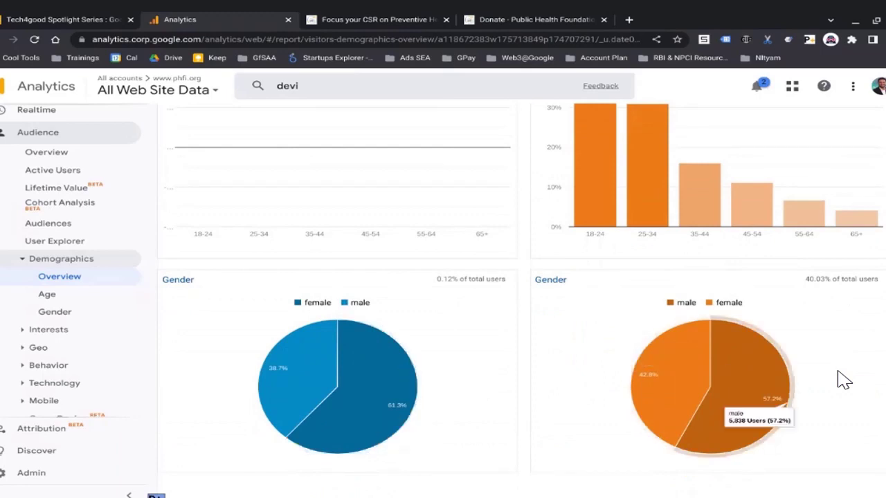
Step: Examine the age and gender breakdowns of the donation segment against those of all users
{"action": "scroll", "coordinate": [843, 379], "scroll_direction": "up", "scroll_amount": 2}
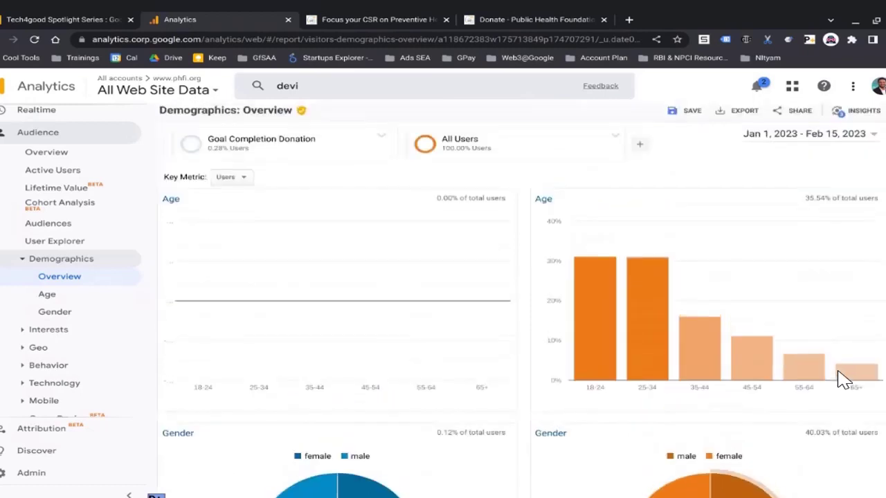
{"action": "scroll", "coordinate": [843, 379], "scroll_direction": "down", "scroll_amount": 1}
{"action": "scroll", "coordinate": [843, 379], "scroll_direction": "down", "scroll_amount": 1}
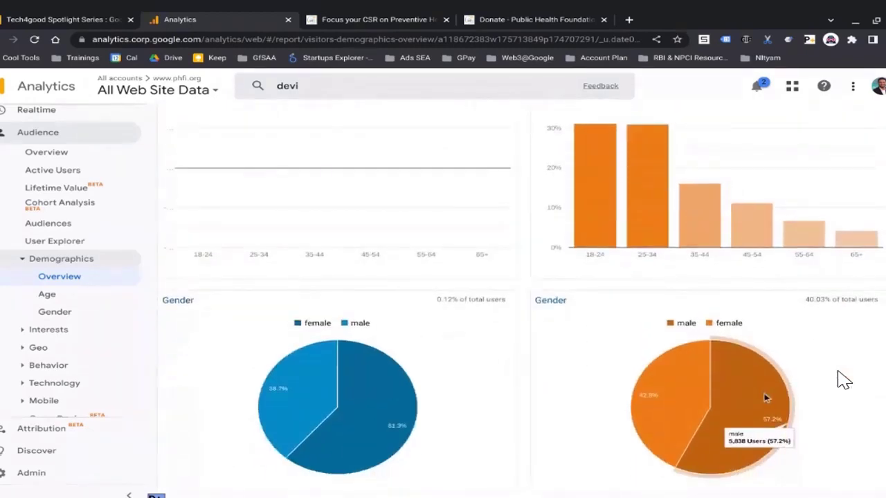
{"action": "scroll", "coordinate": [765, 397], "scroll_direction": "down", "scroll_amount": 1}
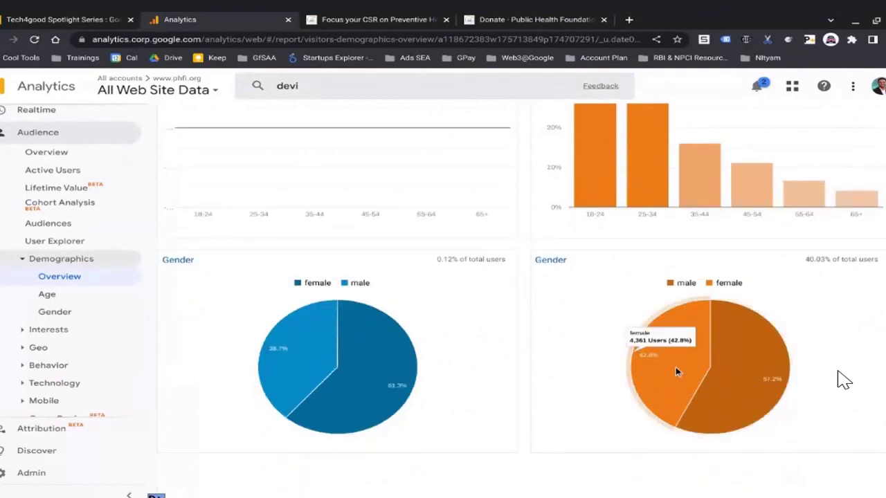
{"action": "mouse_move", "coordinate": [390, 380]}
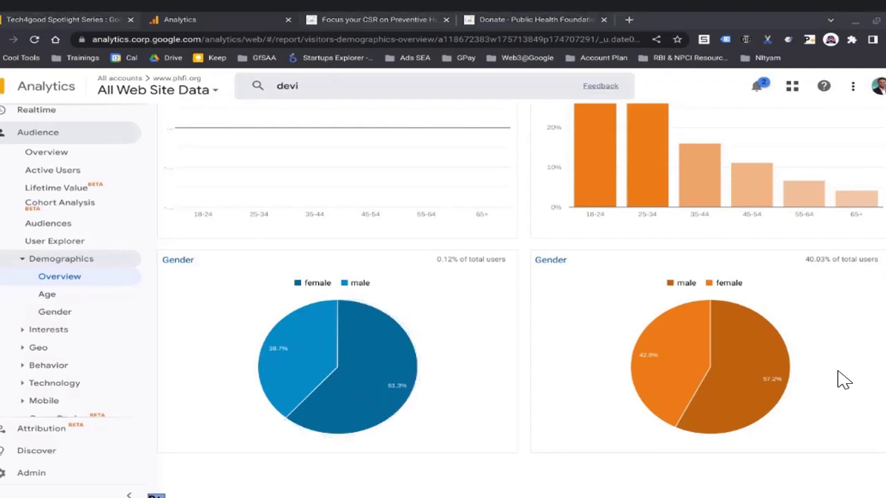
{"action": "scroll", "coordinate": [843, 379], "scroll_direction": "up", "scroll_amount": 3}
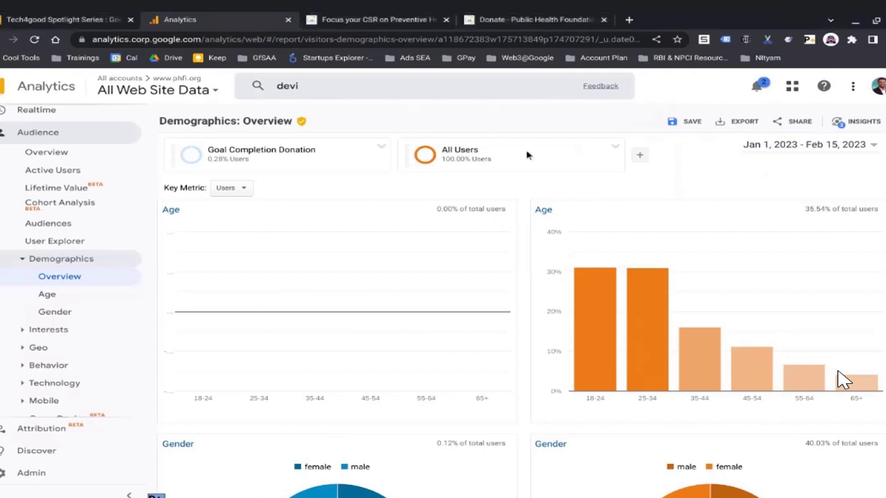
Step: Close the two Public Health Foundation website tabs, check the presentation briefly and return to the Analytics report
{"action": "left_click", "coordinate": [446, 20]}
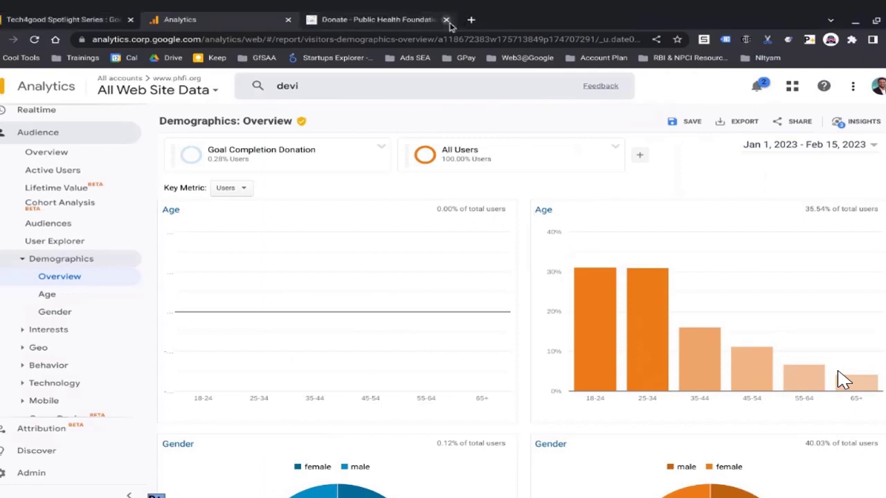
{"action": "left_click", "coordinate": [446, 20]}
{"action": "left_click", "coordinate": [65, 15]}
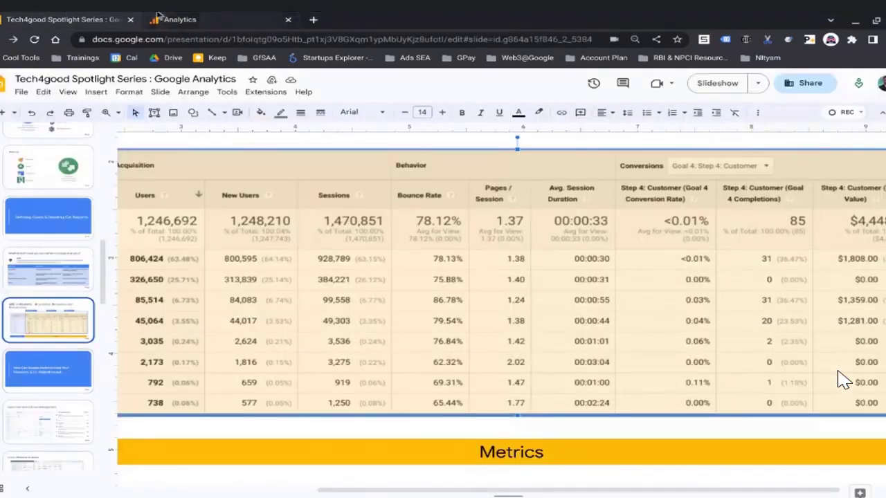
{"action": "key", "text": "ctrl+Tab"}
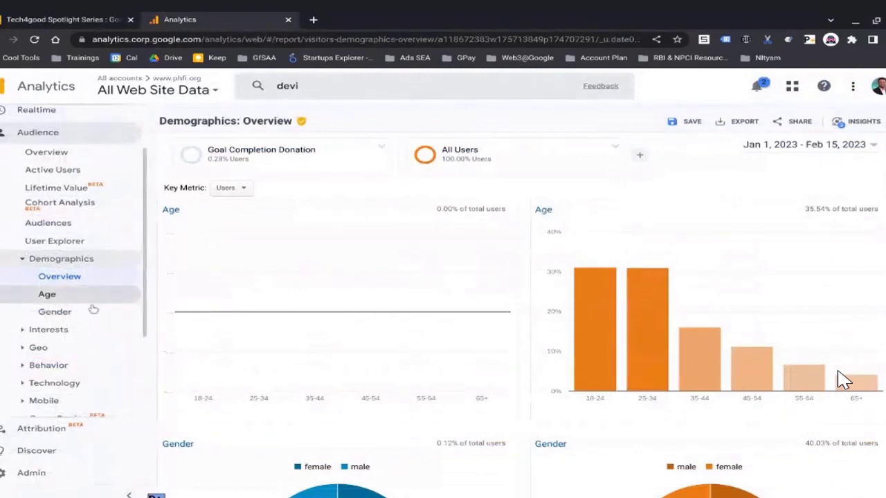
Step: Open the geographic Location report and remove the Goal Completion Donation segment from it
{"action": "left_click", "coordinate": [58, 348]}
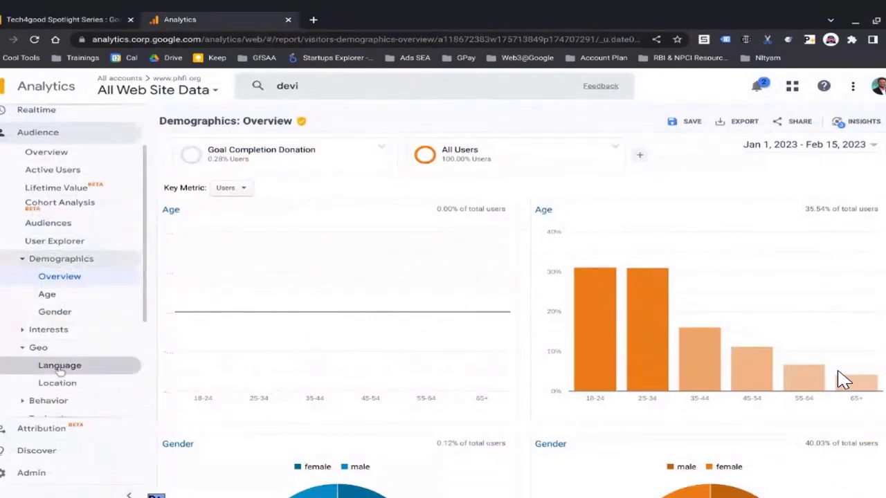
{"action": "left_click", "coordinate": [57, 383]}
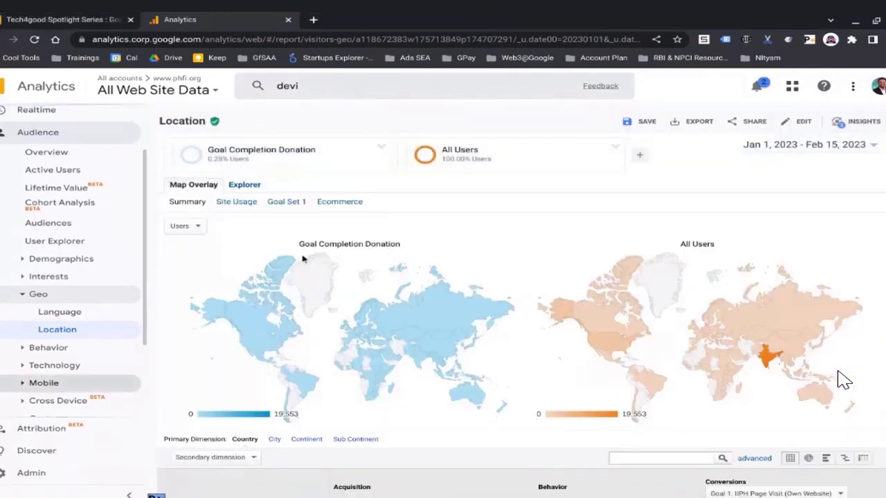
{"action": "left_click", "coordinate": [380, 151]}
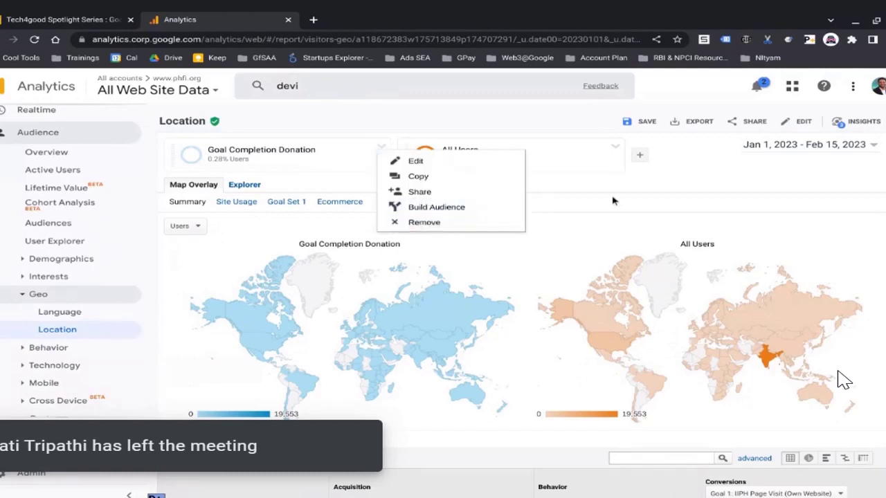
{"action": "left_click", "coordinate": [382, 152]}
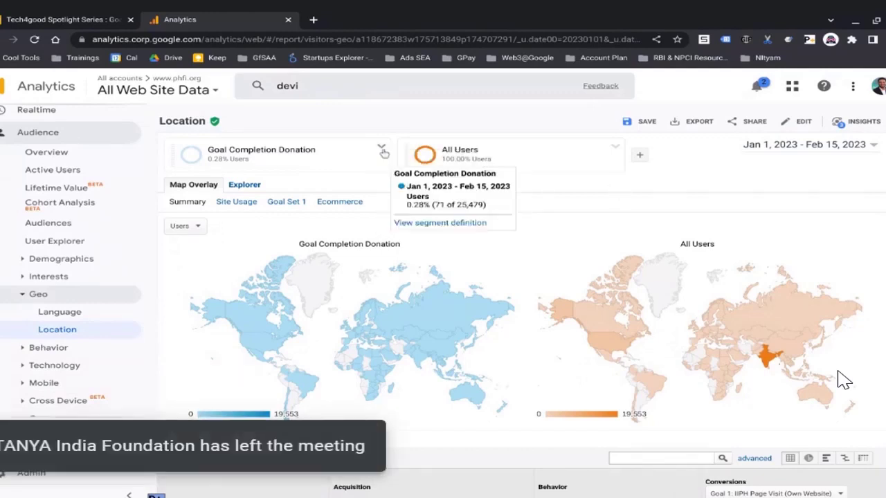
{"action": "left_click", "coordinate": [382, 152]}
{"action": "left_click", "coordinate": [430, 222]}
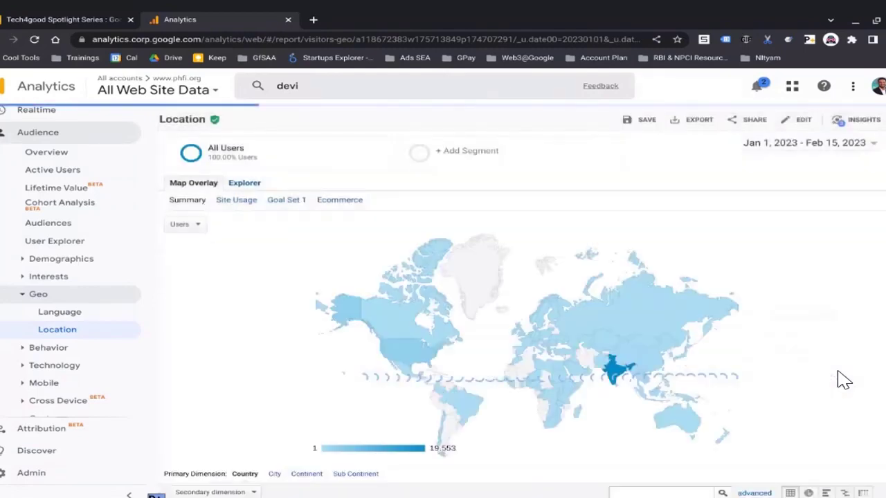
Step: Switch the Location report's primary dimension from Country to City and review the city table
{"action": "scroll", "coordinate": [843, 379], "scroll_direction": "down", "scroll_amount": 5}
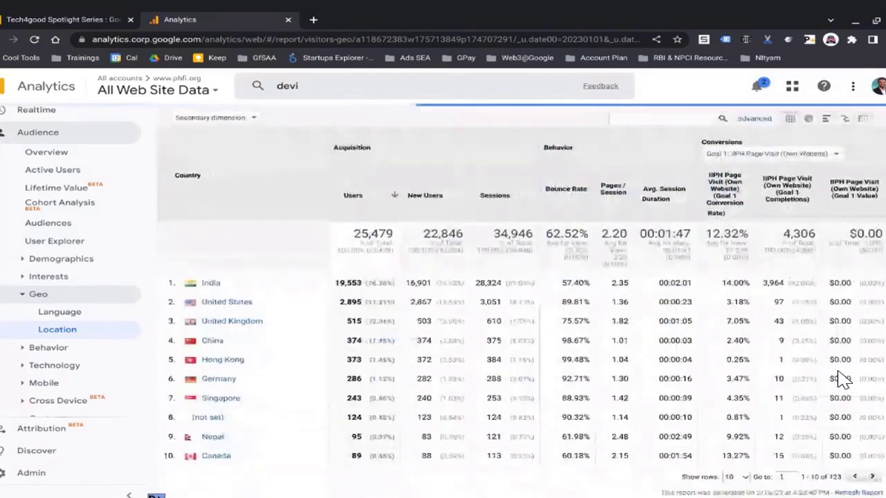
{"action": "scroll", "coordinate": [411, 320], "scroll_direction": "up", "scroll_amount": 4}
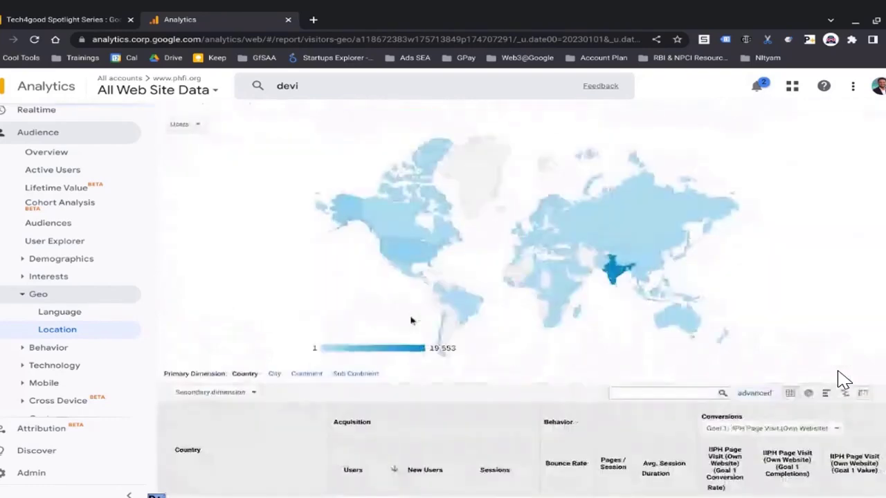
{"action": "left_click", "coordinate": [275, 366]}
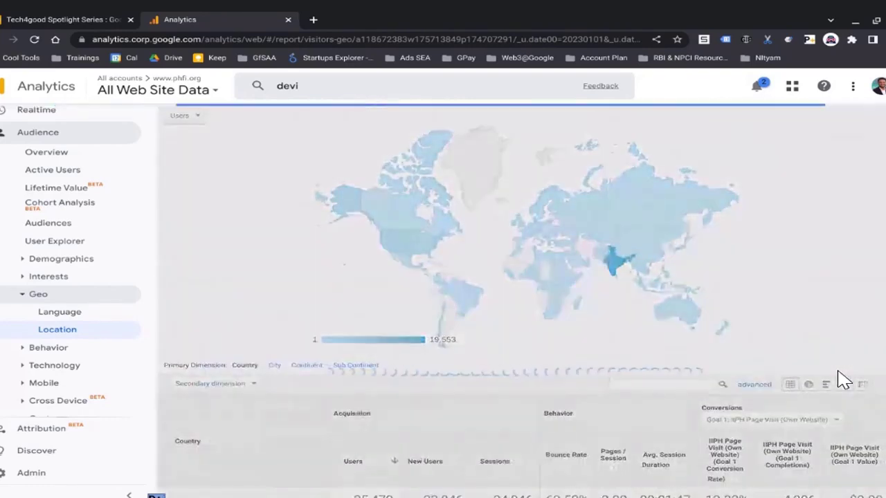
{"action": "scroll", "coordinate": [843, 380], "scroll_direction": "down", "scroll_amount": 4}
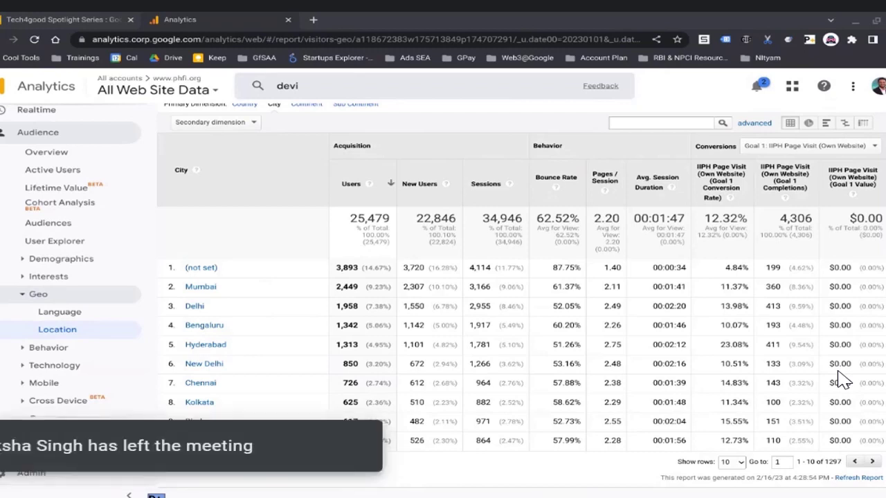
Step: Open the list of goals in the admin settings of the All Web Site Data view
{"action": "left_click", "coordinate": [27, 475]}
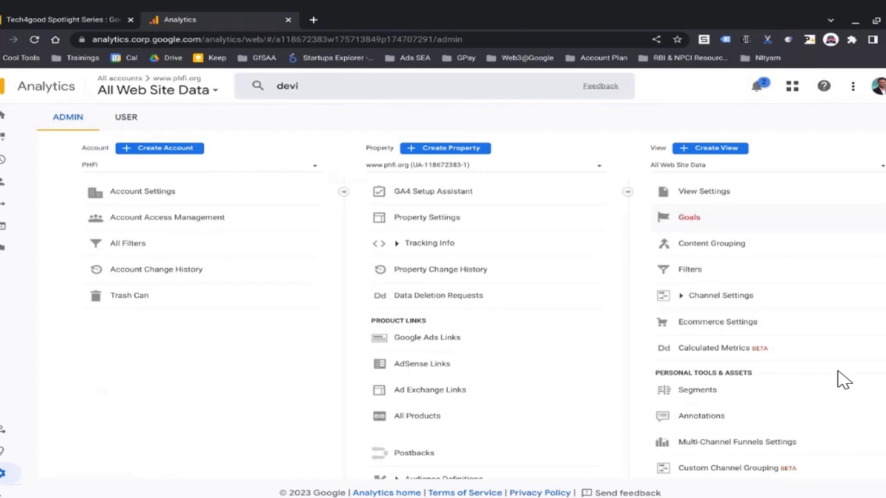
{"action": "left_click", "coordinate": [687, 220]}
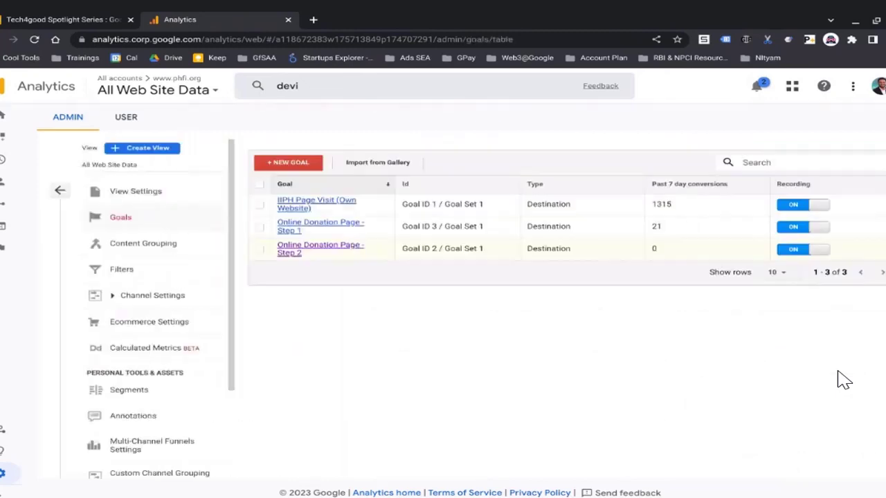
{"action": "left_click", "coordinate": [284, 168]}
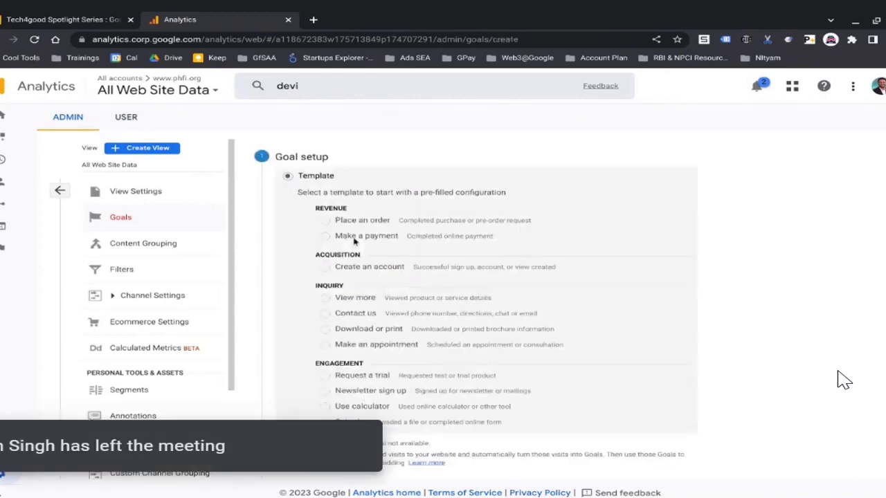
{"action": "scroll", "coordinate": [361, 317], "scroll_direction": "down", "scroll_amount": 1}
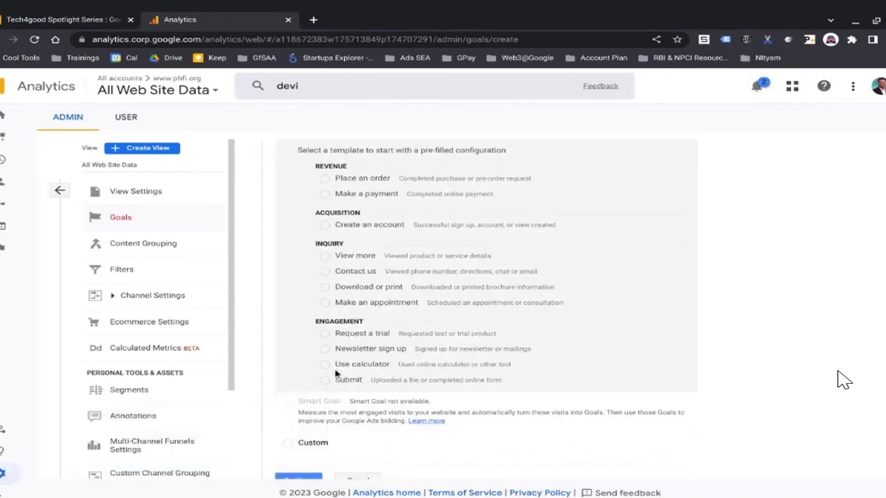
{"action": "left_click", "coordinate": [325, 334]}
{"action": "scroll", "coordinate": [327, 340], "scroll_direction": "down", "scroll_amount": 1}
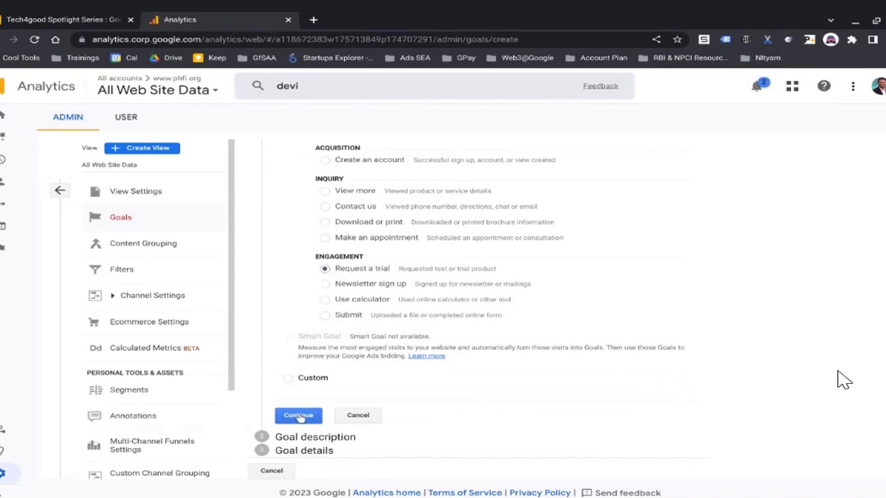
{"action": "left_click", "coordinate": [298, 415]}
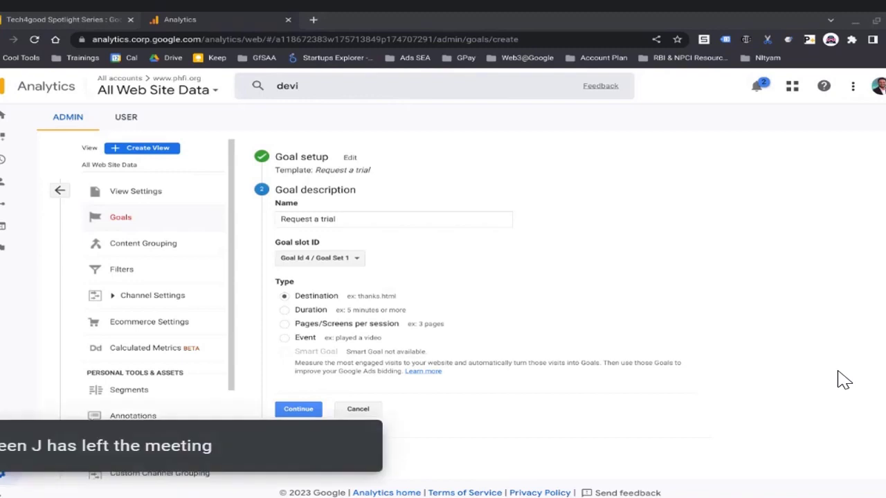
{"action": "left_click", "coordinate": [313, 216]}
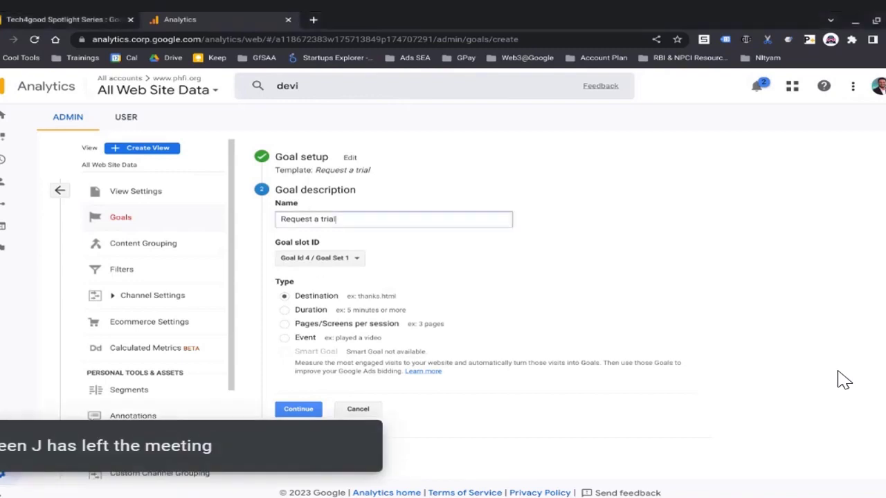
{"action": "left_click", "coordinate": [357, 410]}
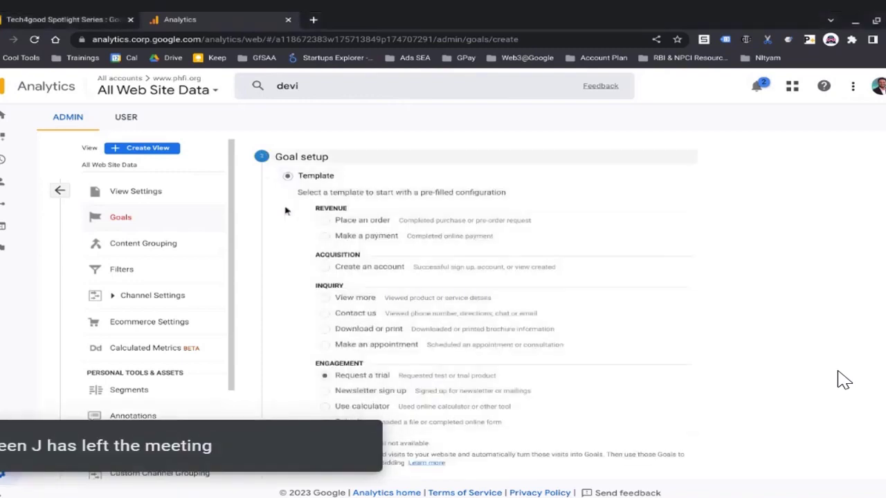
{"action": "scroll", "coordinate": [360, 415], "scroll_direction": "down", "scroll_amount": 3}
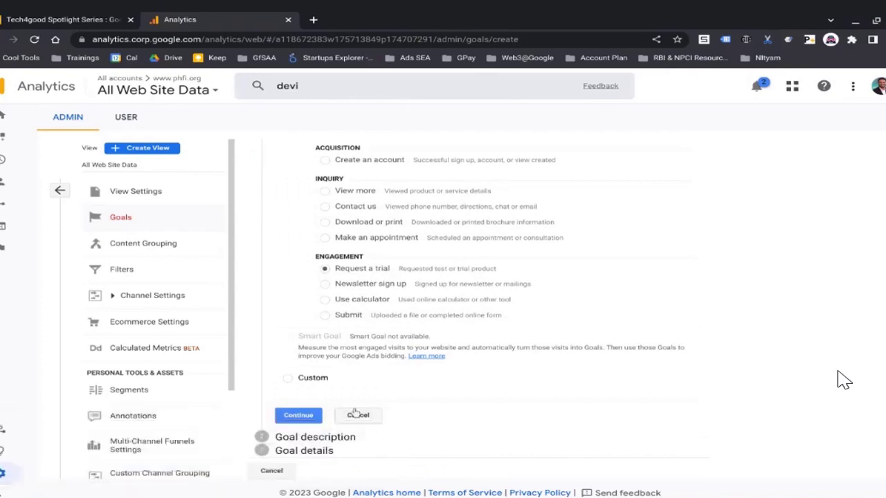
{"action": "left_click", "coordinate": [272, 471]}
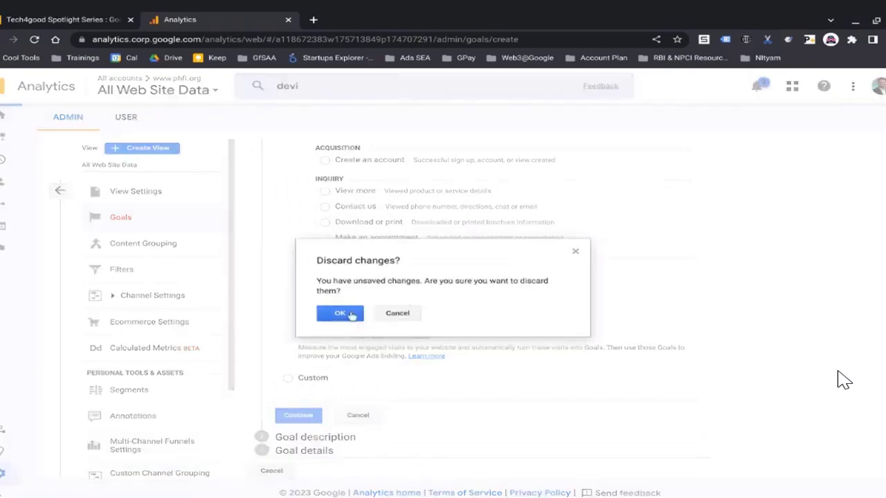
{"action": "left_click", "coordinate": [350, 314]}
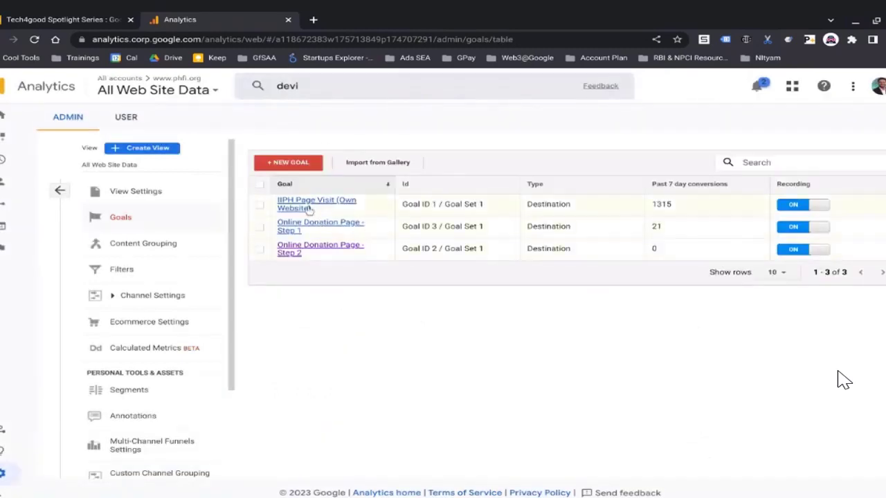
Step: Inspect the description and destination details of the IIPH Page Visit (Own Website) goal, and leave without saving
{"action": "left_click", "coordinate": [308, 207]}
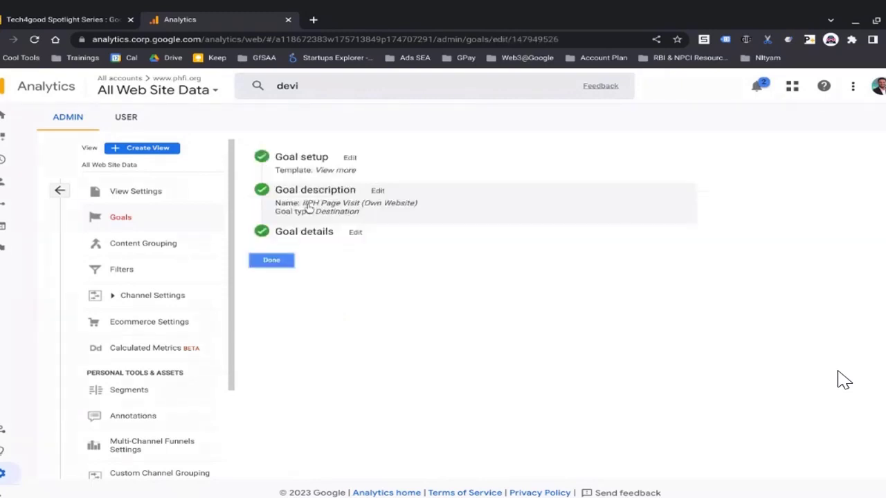
{"action": "left_click", "coordinate": [377, 191]}
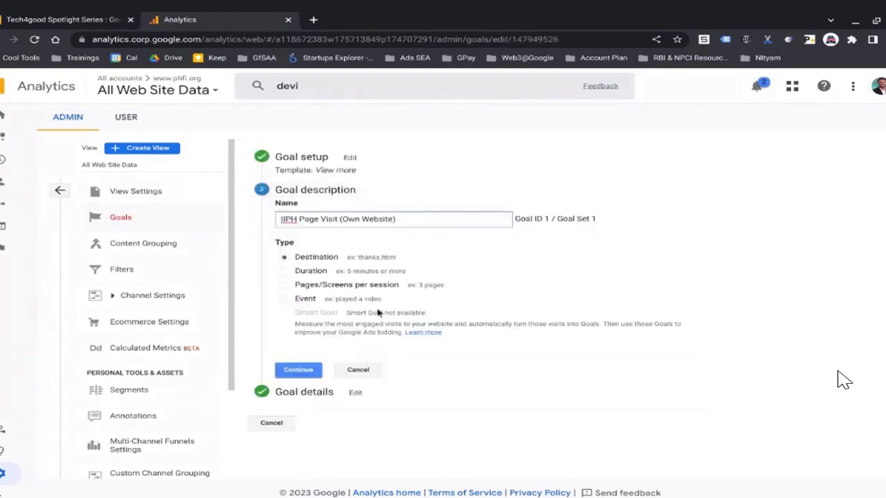
{"action": "left_click", "coordinate": [333, 395]}
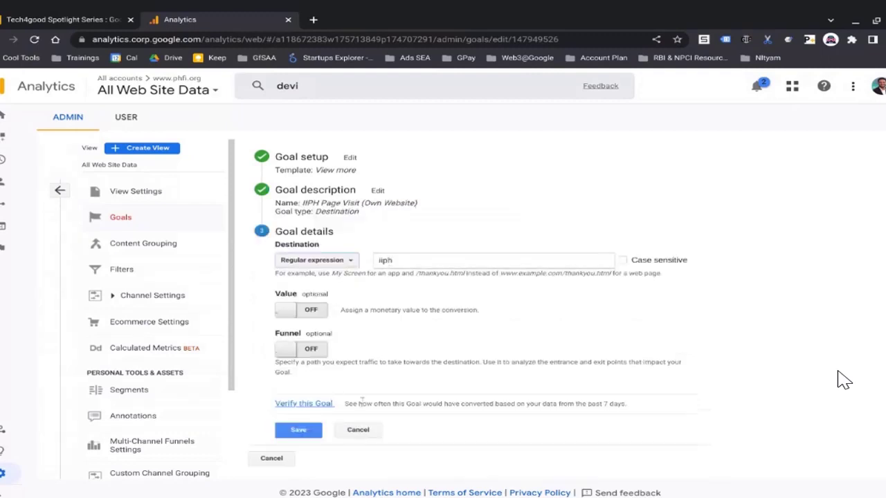
{"action": "left_click", "coordinate": [273, 459]}
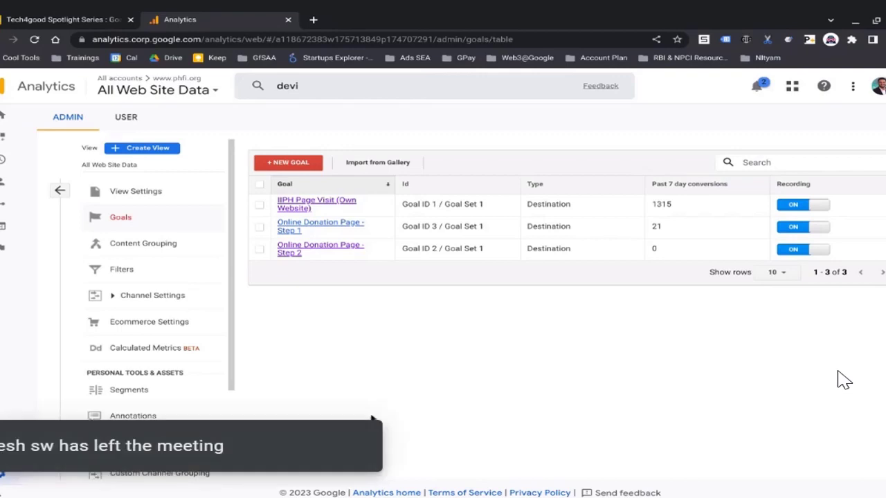
Step: Leave the admin area and review the Landing Pages report in the Behavior site content section
{"action": "key", "text": "alt+Left"}
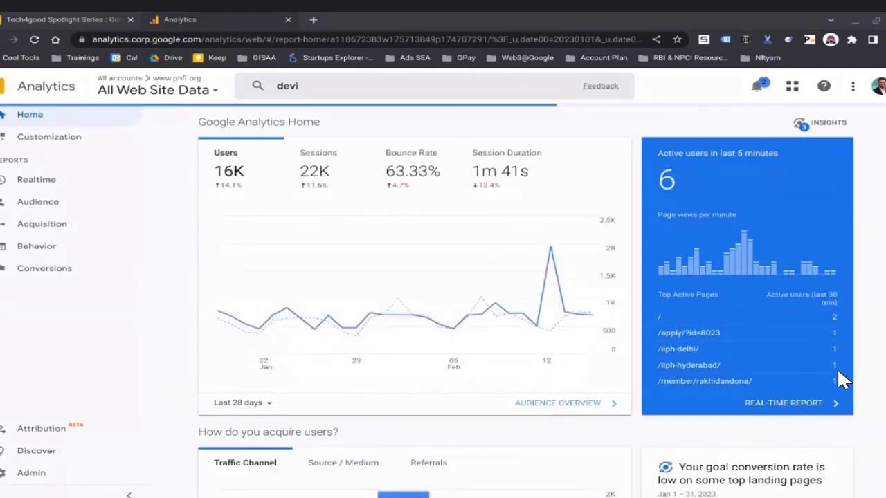
{"action": "left_click", "coordinate": [23, 250]}
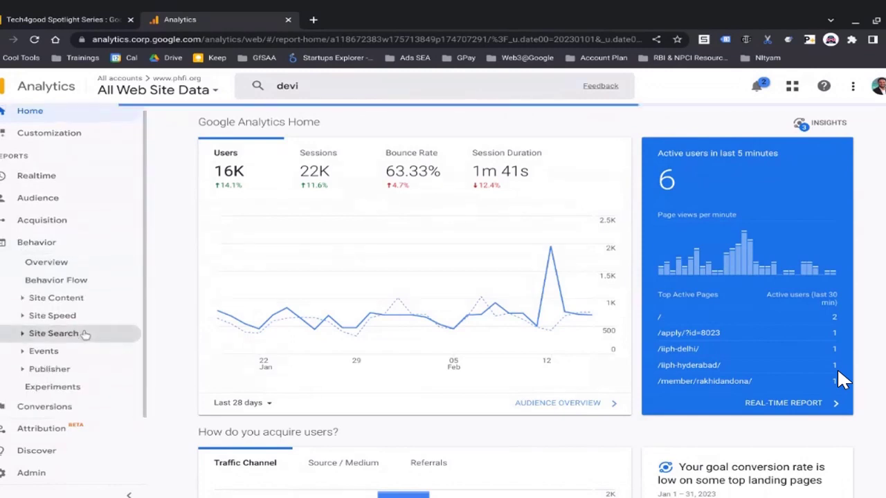
{"action": "left_click", "coordinate": [22, 301]}
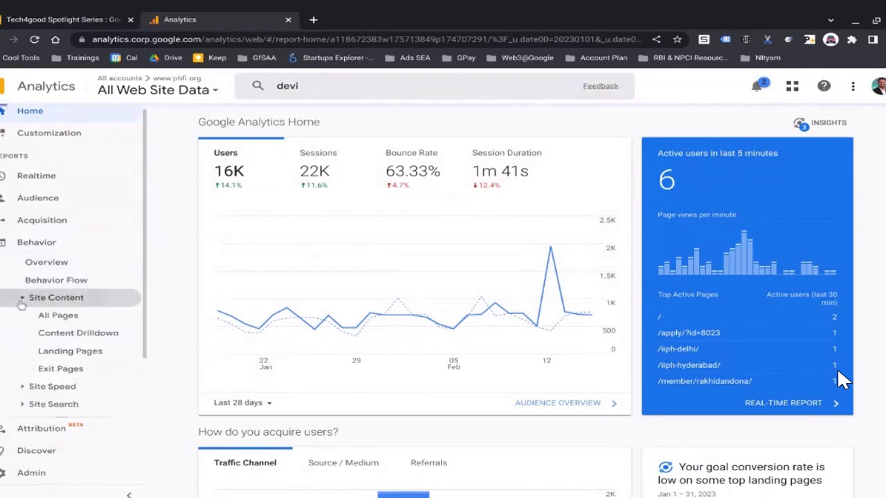
{"action": "left_click", "coordinate": [43, 355]}
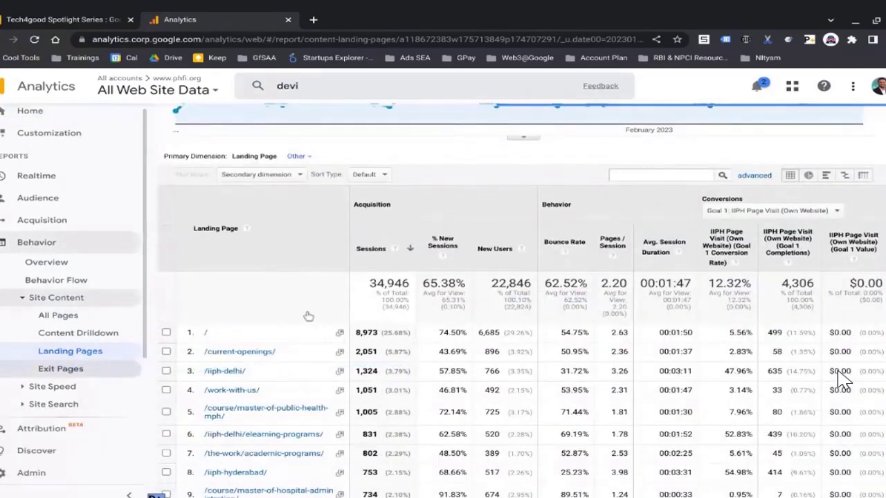
{"action": "scroll", "coordinate": [308, 315], "scroll_direction": "down", "scroll_amount": 2}
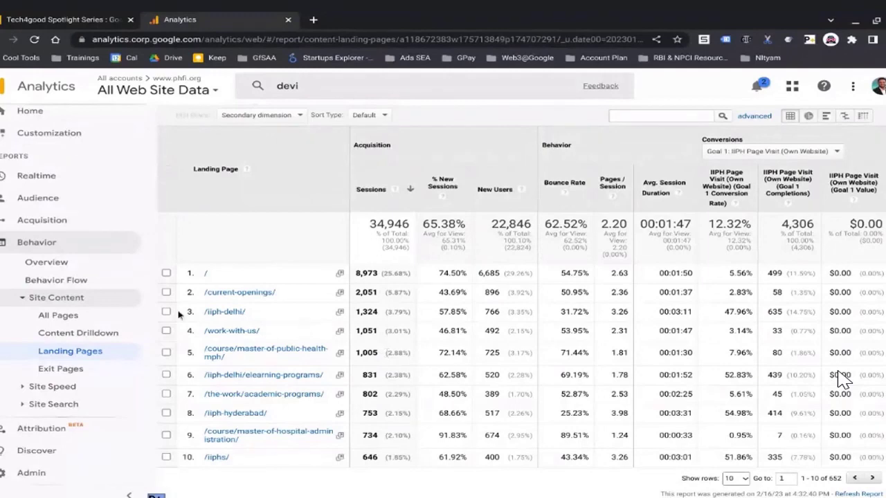
Step: View the Exit Pages report, then switch back to the Google Slides presentation
{"action": "left_click", "coordinate": [65, 369]}
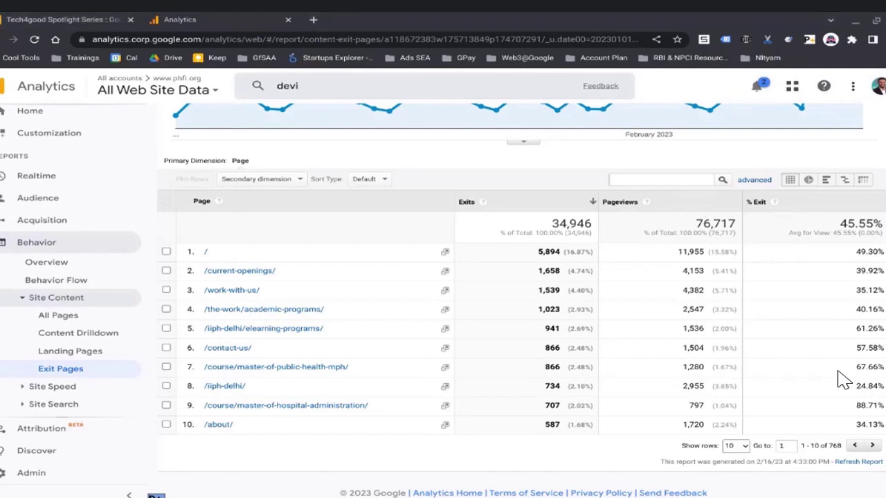
{"action": "left_click", "coordinate": [56, 20]}
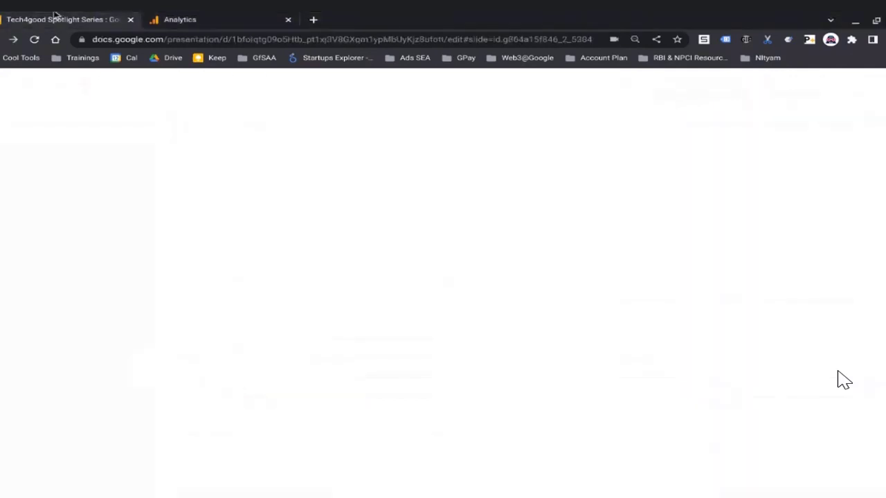